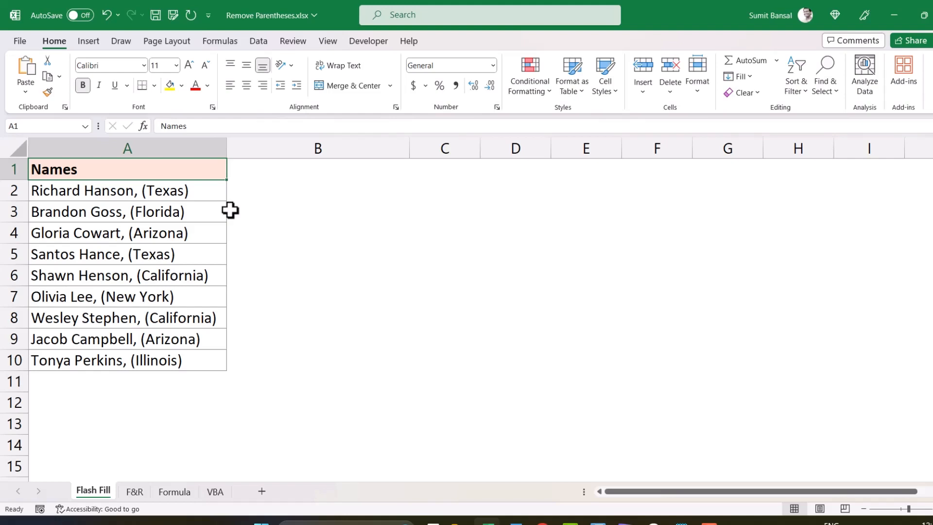
- Copy the text of cell A2 into B2 and remove both parentheses around the state name
{"action": "left_click", "coordinate": [250, 195]}
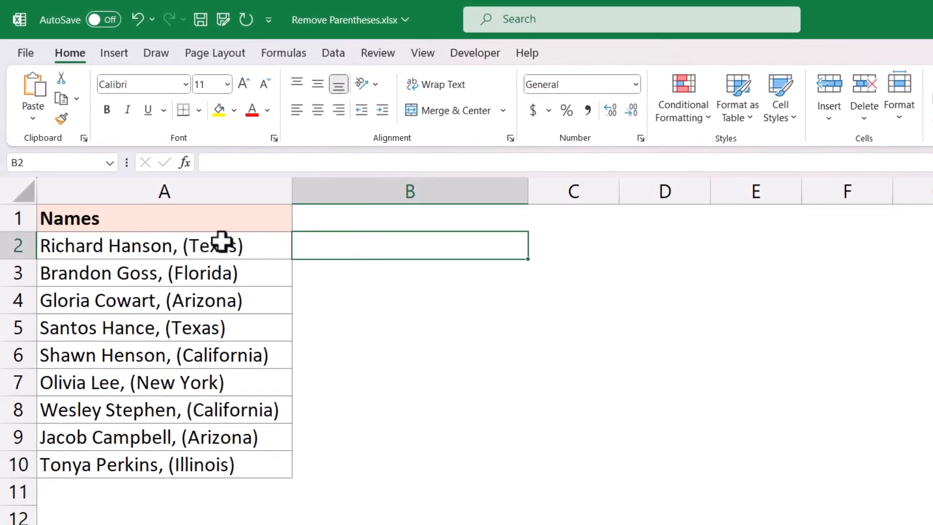
{"action": "left_click", "coordinate": [250, 248]}
{"action": "left_click_drag", "start_coordinate": [250, 248], "coordinate": [18, 247]}
{"action": "key", "text": "ctrl+c"}
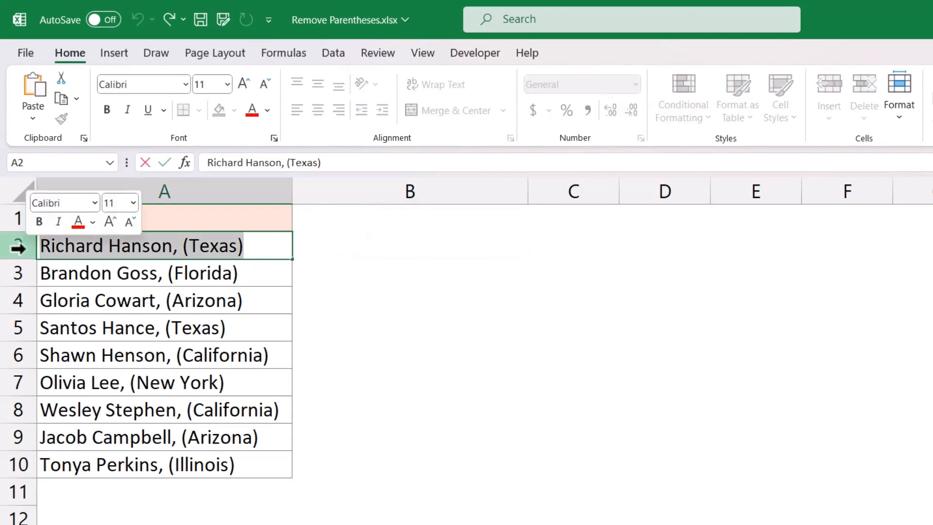
{"action": "key", "text": "Escape"}
{"action": "left_click", "coordinate": [321, 244]}
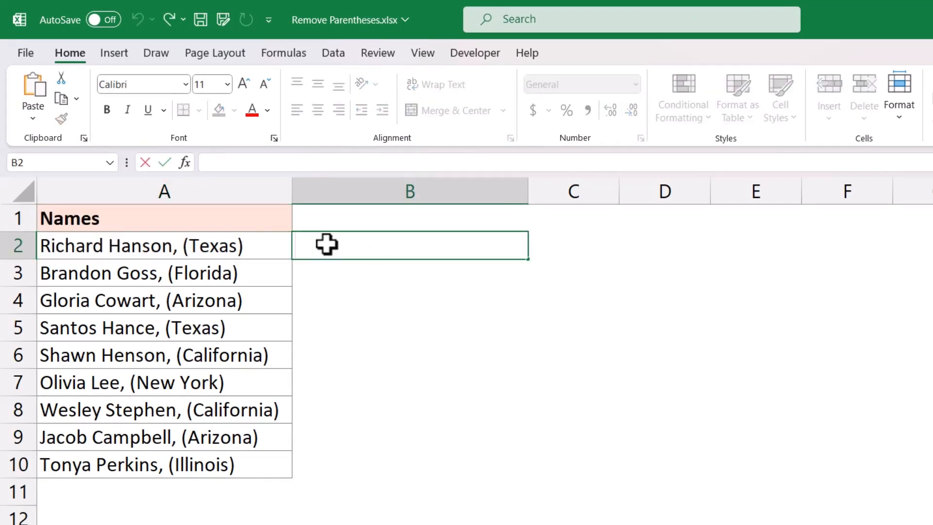
{"action": "key", "text": "ctrl+v"}
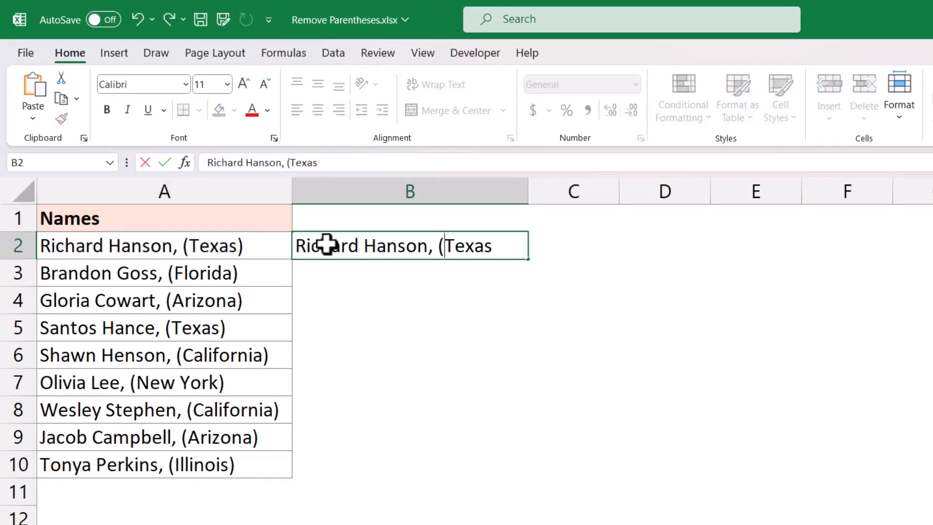
{"action": "key", "text": "BackSpace"}
{"action": "key", "text": "Return"}
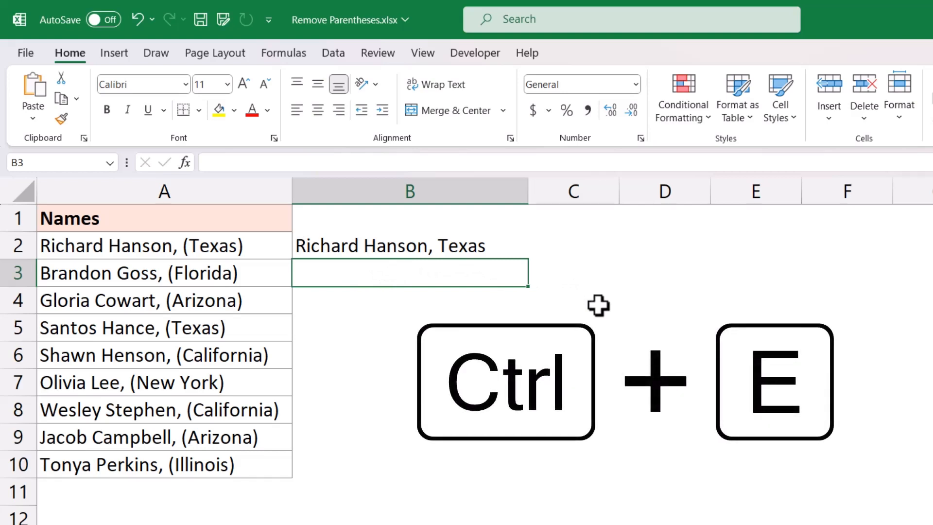
- Use Flash Fill from B3 to fill the column down to B10, following the example in B2
{"action": "key", "text": "ctrl+e"}
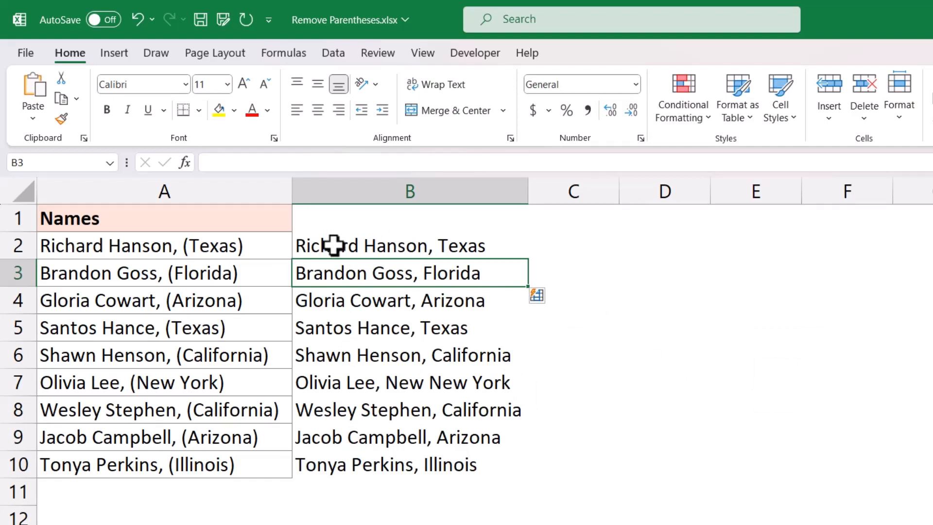
{"action": "left_click", "coordinate": [356, 246]}
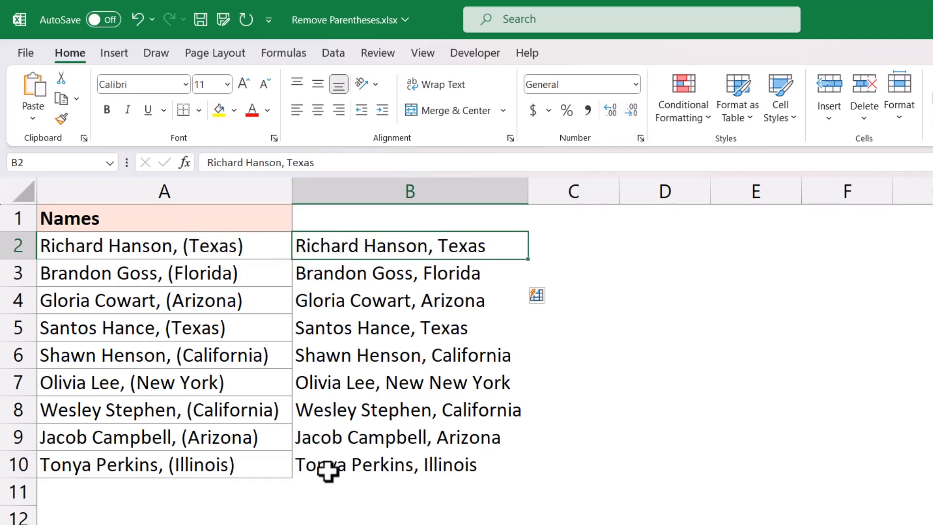
{"action": "left_click_drag", "start_coordinate": [337, 252], "coordinate": [329, 463]}
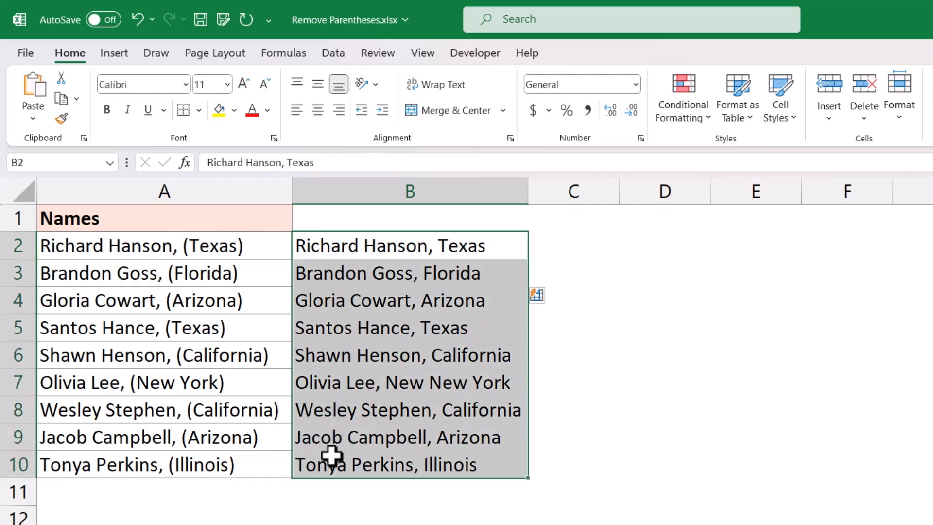
{"action": "left_click", "coordinate": [374, 257]}
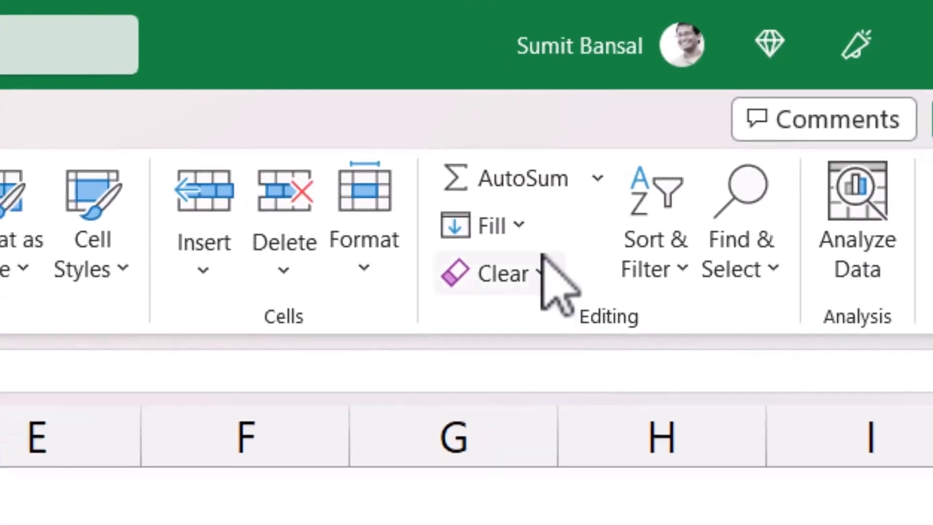
- Examine the available Fill options, including Flash Fill, for cells B2 and B3
{"action": "left_click", "coordinate": [518, 225]}
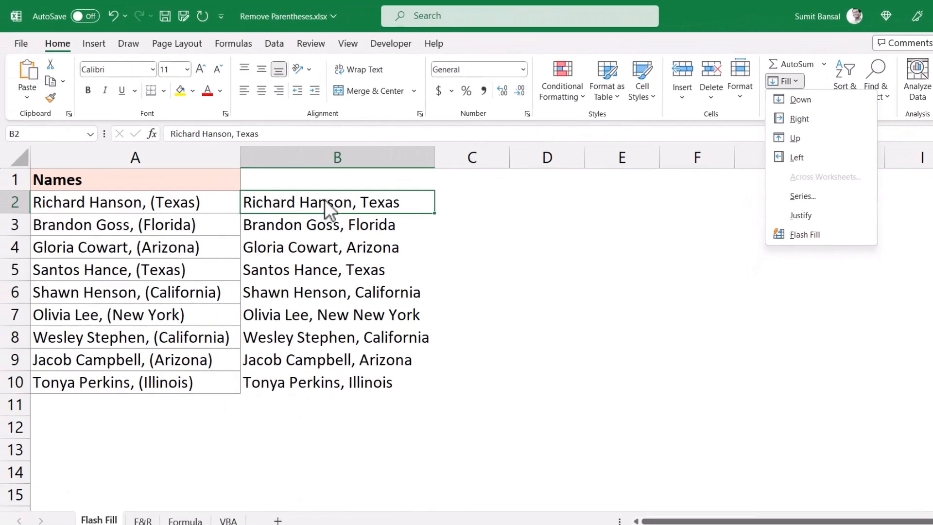
{"action": "left_click", "coordinate": [280, 228]}
{"action": "left_click", "coordinate": [270, 226]}
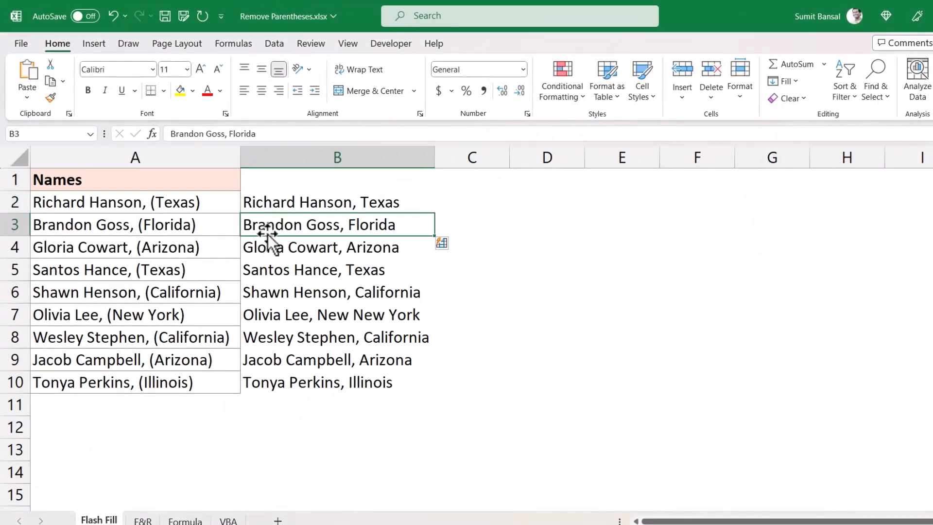
{"action": "left_click", "coordinate": [793, 83]}
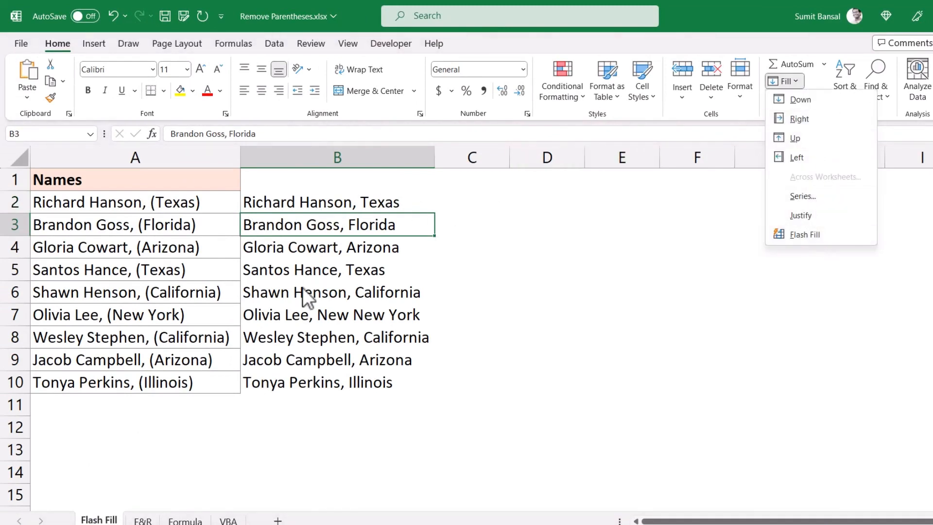
{"action": "left_click", "coordinate": [315, 229]}
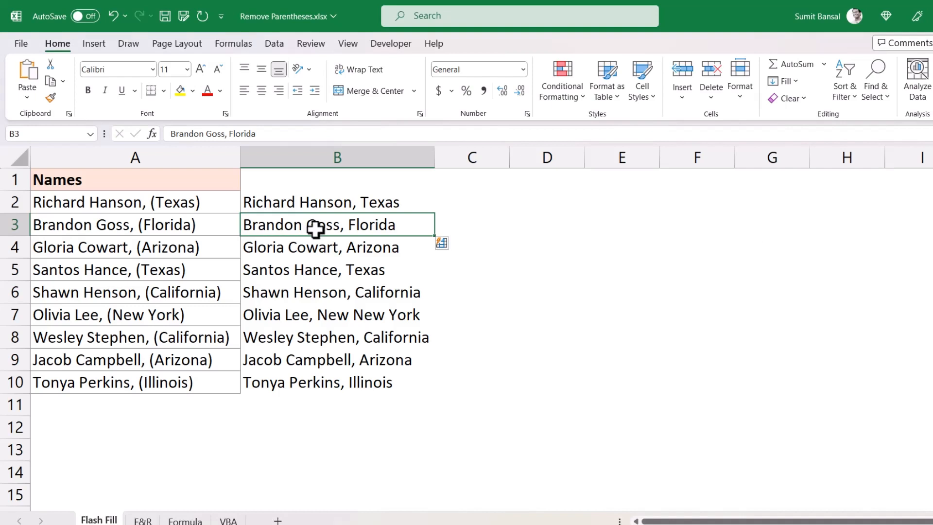
- Clear B4:B10 and refill the range with Flash Fill, based on the two examples in B2:B3
{"action": "left_click_drag", "start_coordinate": [306, 224], "coordinate": [306, 316]}
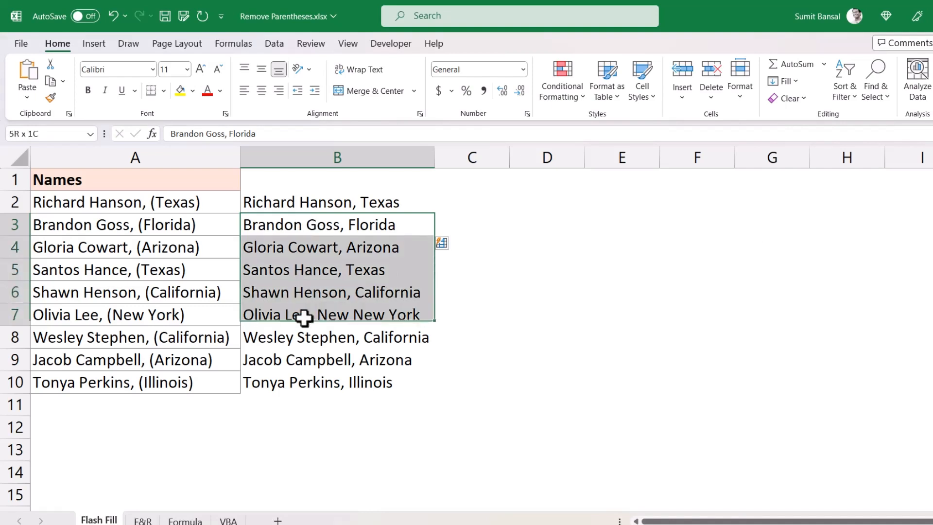
{"action": "left_click_drag", "start_coordinate": [307, 250], "coordinate": [296, 383]}
{"action": "key", "text": "Delete"}
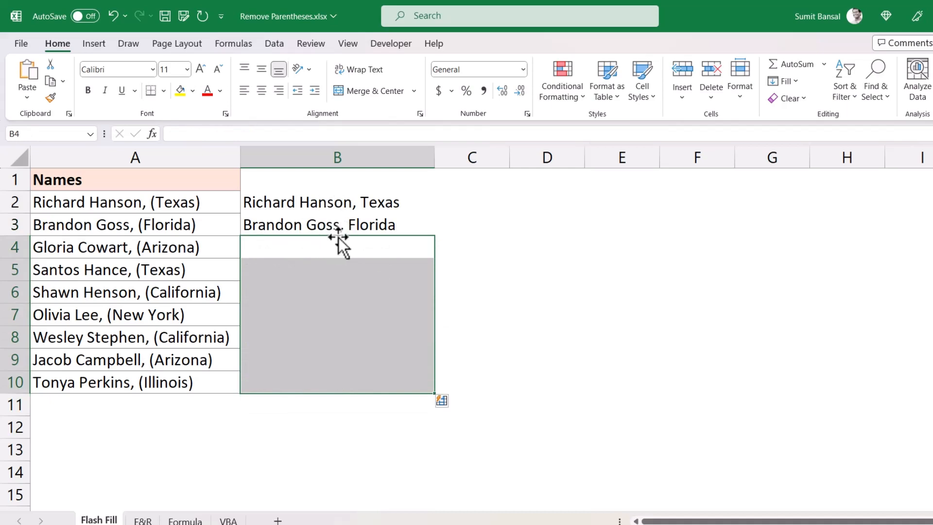
{"action": "left_click", "coordinate": [323, 246]}
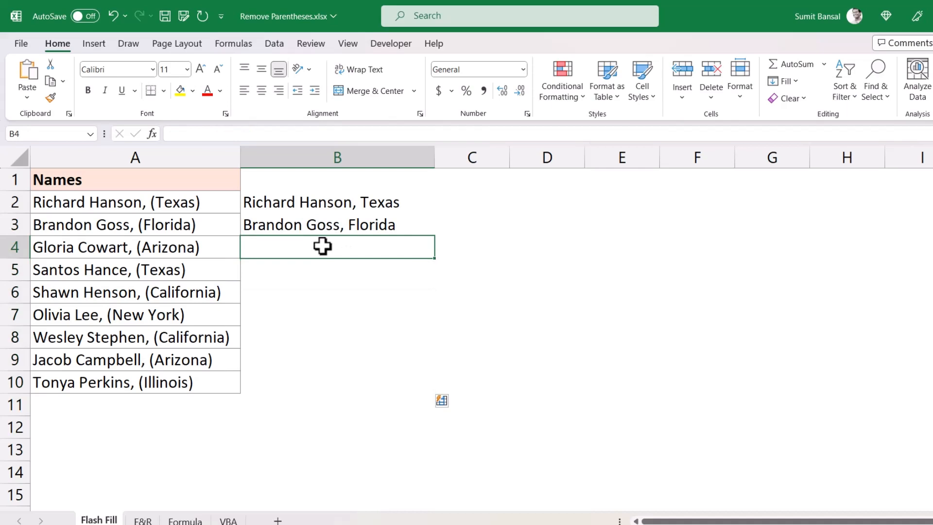
{"action": "key", "text": "ctrl+e"}
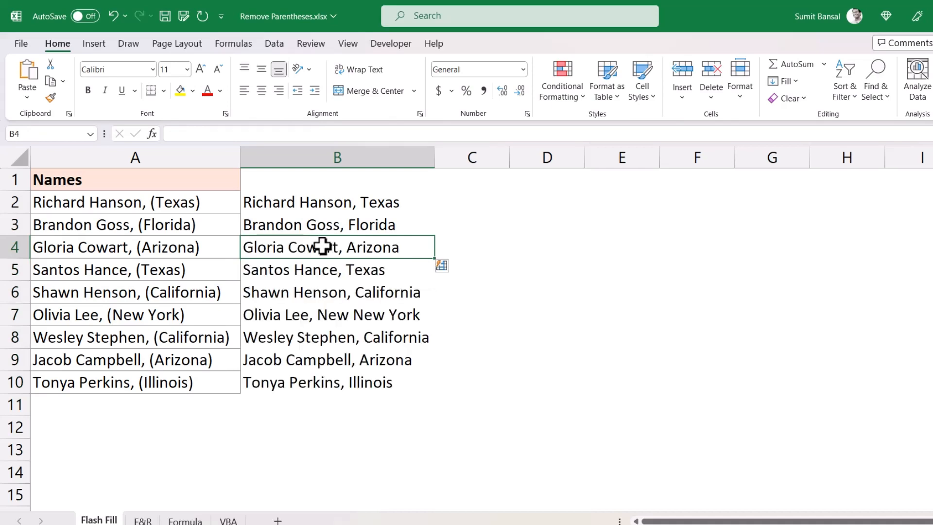
{"action": "left_click_drag", "start_coordinate": [293, 202], "coordinate": [289, 220]}
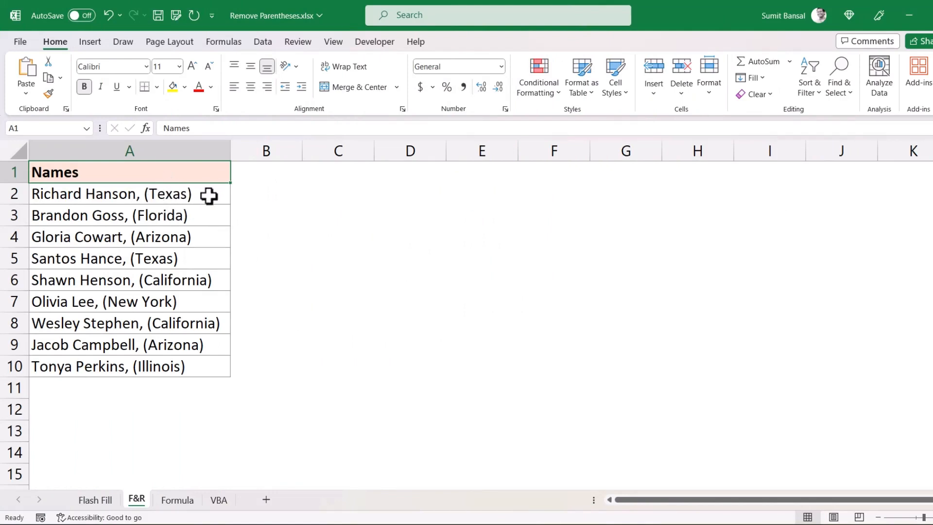
- Replace every opening parenthesis "(" with nothing in A2:A10 of the F&R sheet
{"action": "left_click_drag", "start_coordinate": [204, 194], "coordinate": [188, 368]}
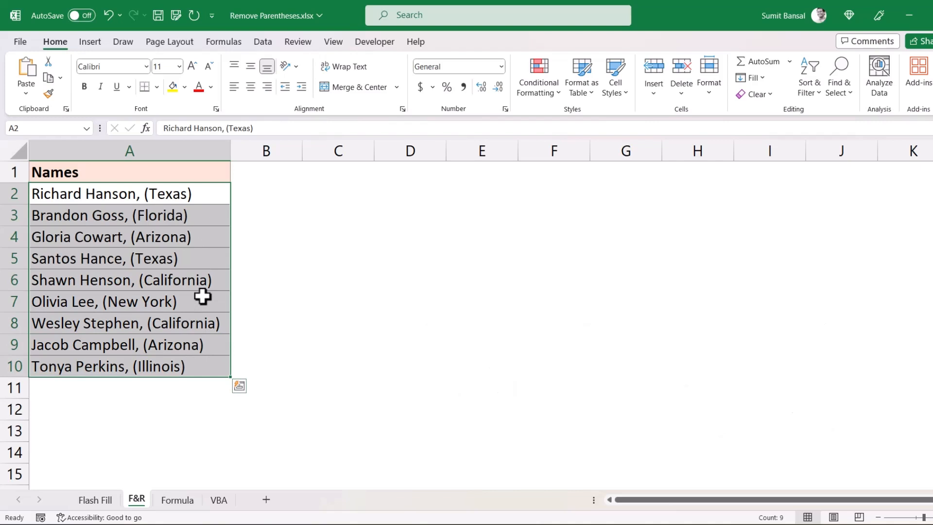
{"action": "key", "text": "ctrl+h"}
{"action": "key", "text": "Tab"}
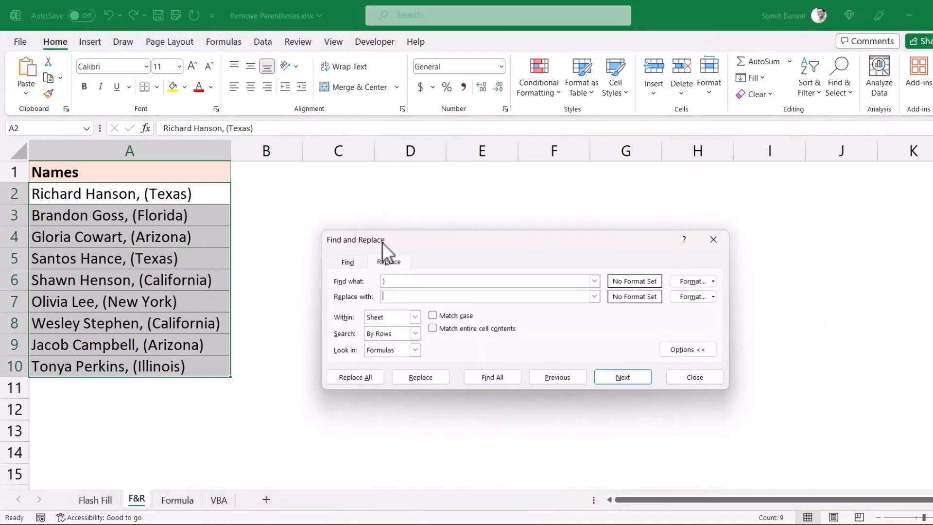
{"action": "left_click", "coordinate": [715, 244]}
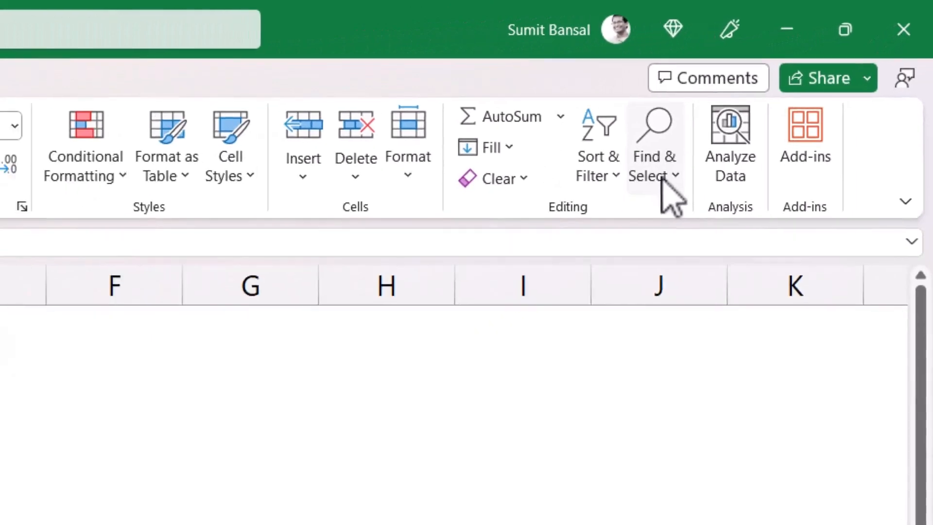
{"action": "left_click", "coordinate": [506, 287]}
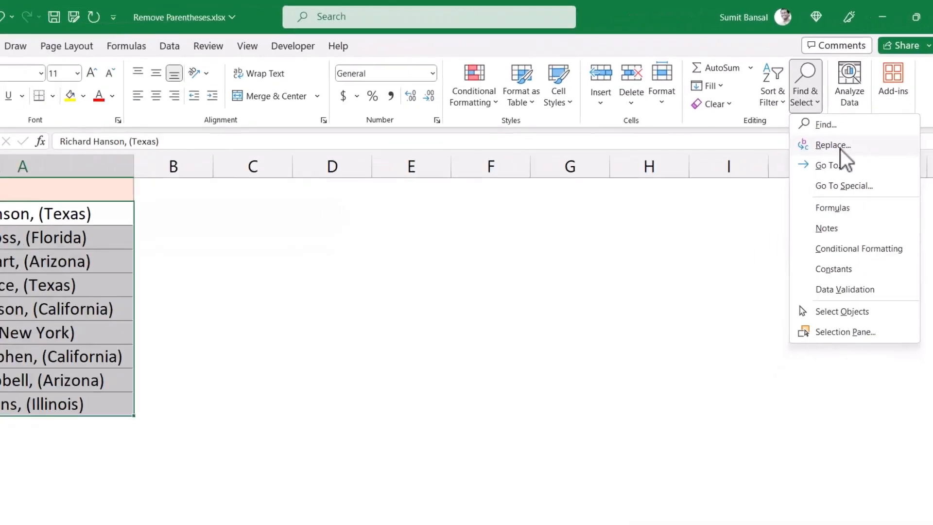
{"action": "left_click", "coordinate": [840, 146]}
{"action": "left_click_drag", "start_coordinate": [462, 244], "coordinate": [414, 206]}
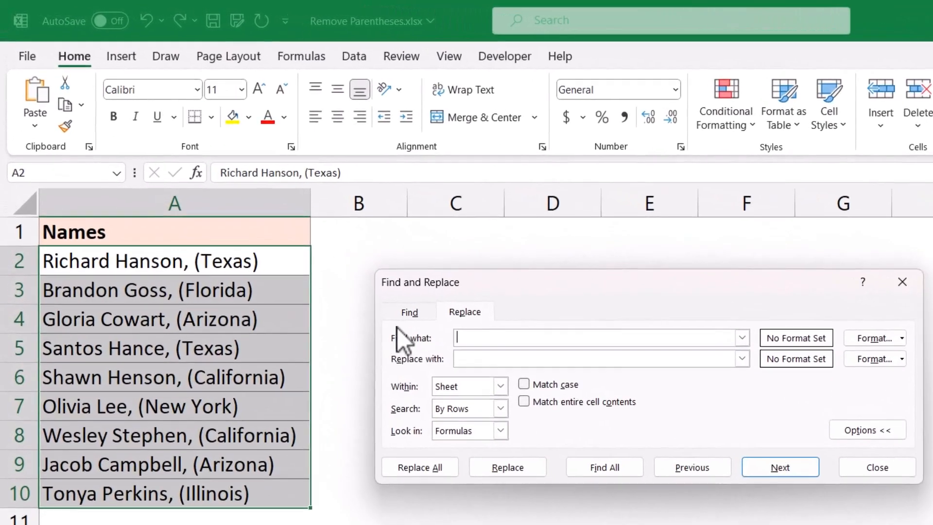
{"action": "left_click", "coordinate": [349, 258]}
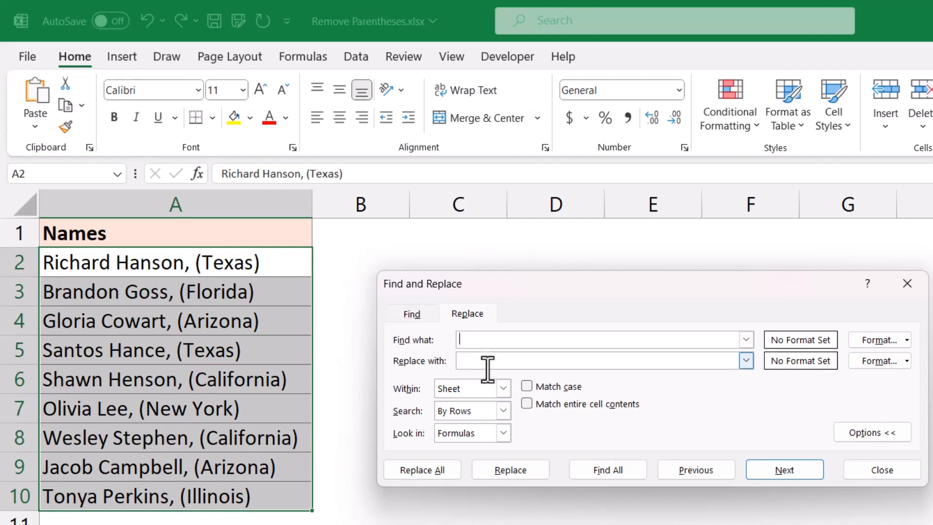
{"action": "type", "text": "("}
{"action": "left_click", "coordinate": [431, 471]}
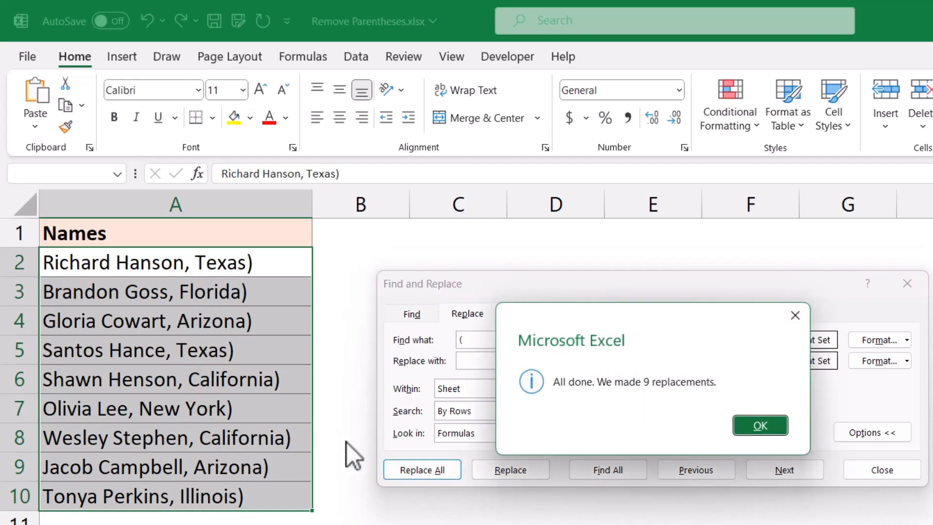
{"action": "left_click", "coordinate": [741, 430]}
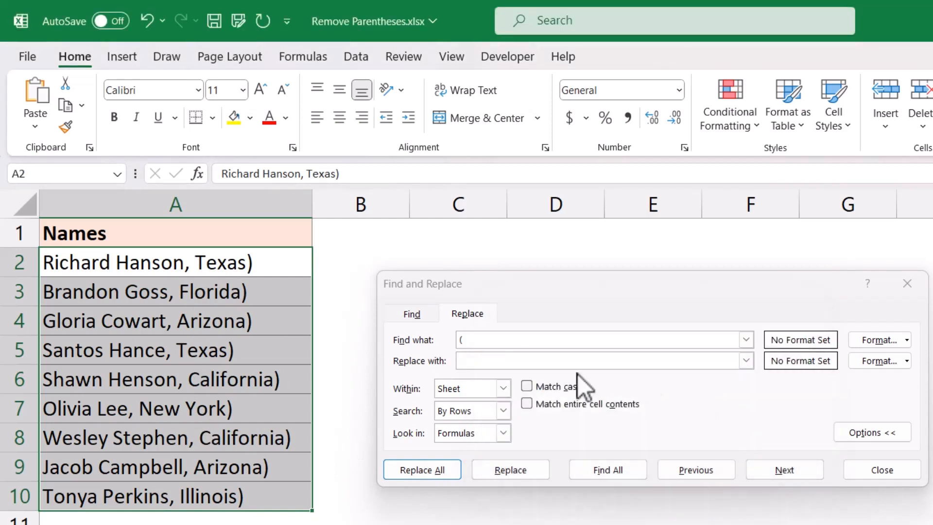
- Replace every closing parenthesis ")" with nothing in the selected names and close Find and Replace
{"action": "double_click", "coordinate": [463, 340]}
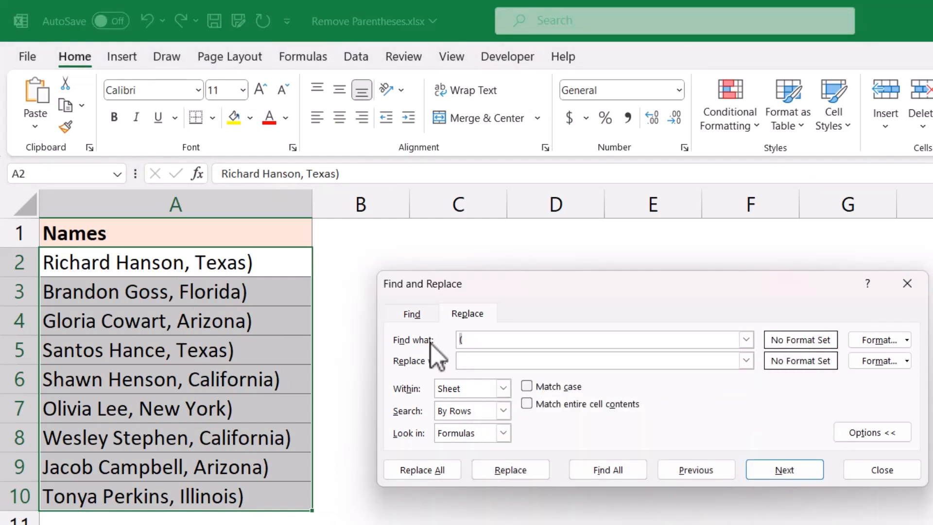
{"action": "type", "text": ")"}
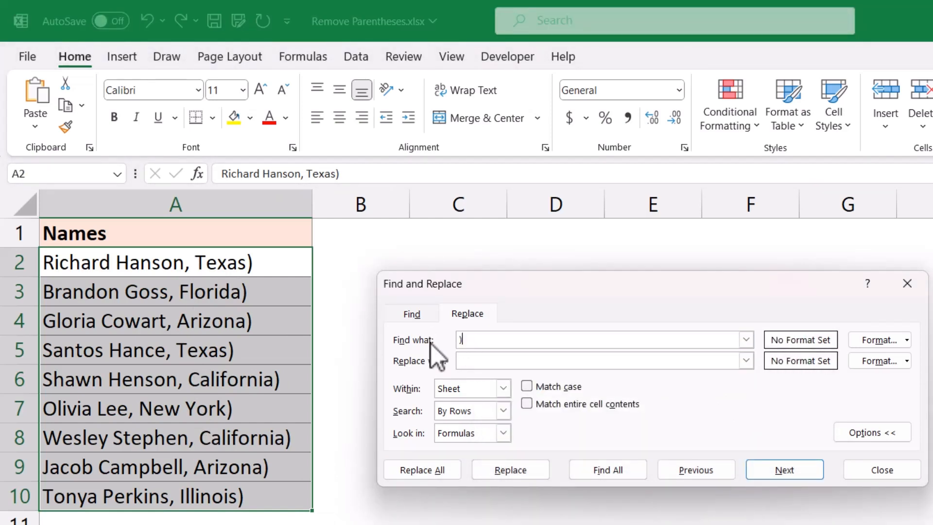
{"action": "left_click", "coordinate": [431, 471]}
{"action": "left_click", "coordinate": [777, 431]}
{"action": "left_click", "coordinate": [905, 287]}
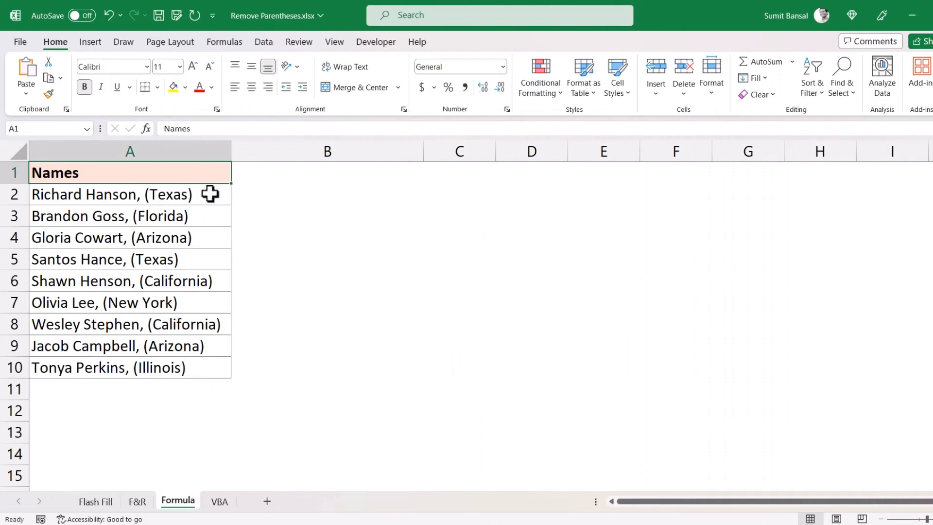
- Enter =SUBSTITUTE(A2,"(","") in cell B2 of the Formula sheet
{"action": "left_click", "coordinate": [258, 196]}
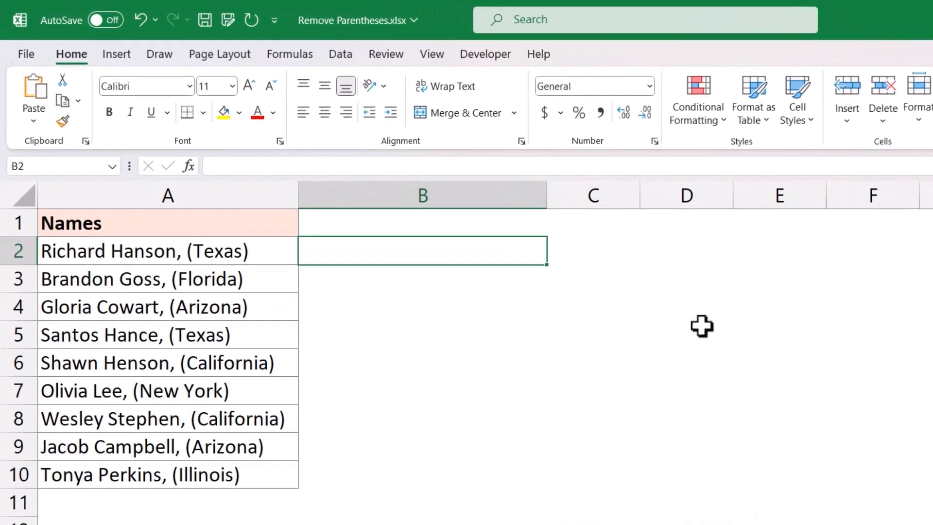
{"action": "type", "text": "=sub"}
{"action": "key", "text": "Tab"}
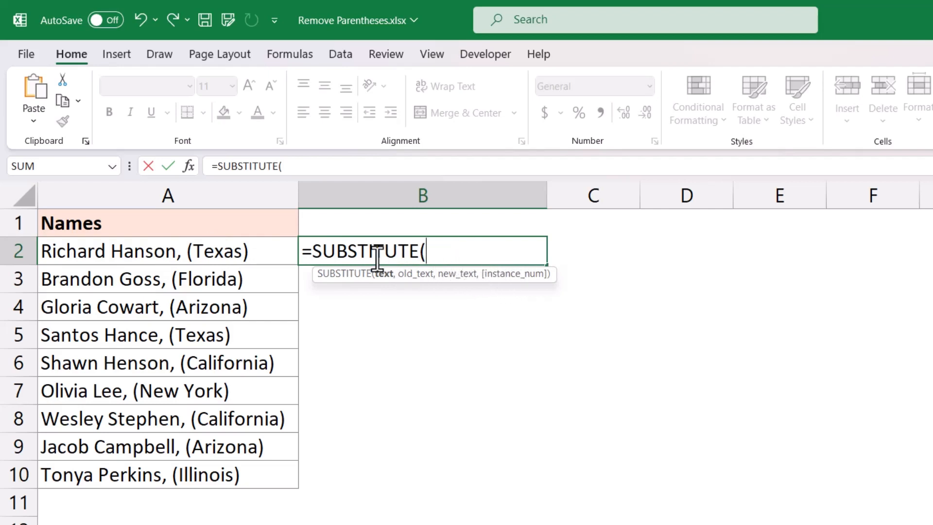
{"action": "left_click", "coordinate": [247, 250]}
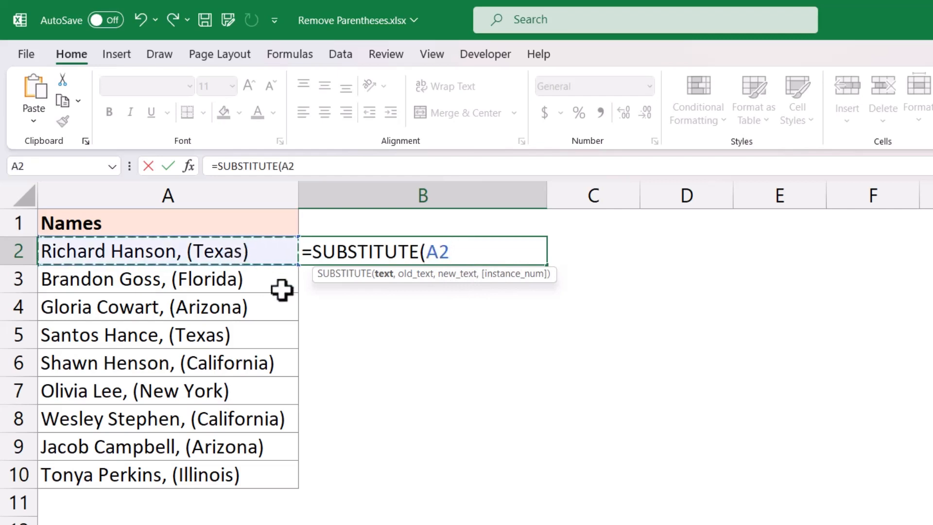
{"action": "type", "text": ",\"("}
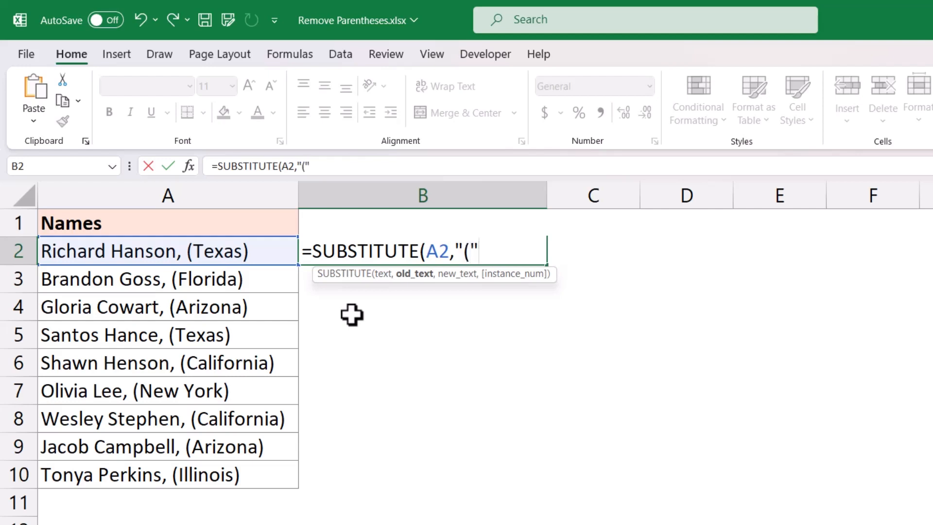
{"action": "type", "text": "\","}
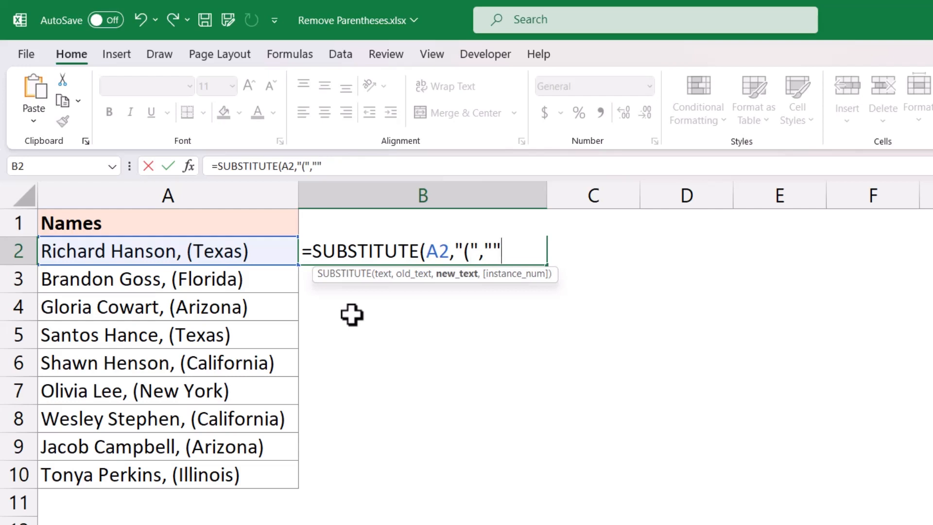
{"action": "type", "text": "\"\")"}
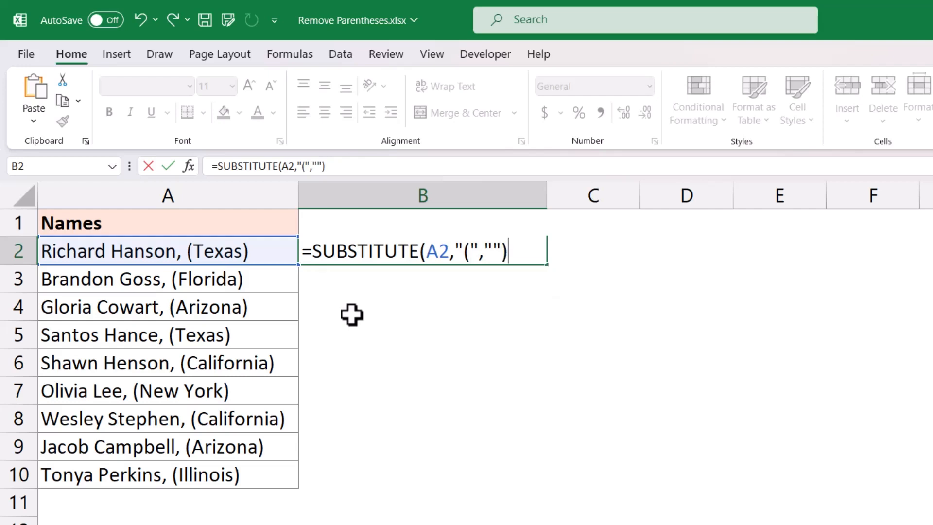
{"action": "key", "text": "Return"}
- Nest B2's formula in a second SUBSTITUTE that replaces ")" with nothing, and fill it down to B10
{"action": "left_click", "coordinate": [379, 250]}
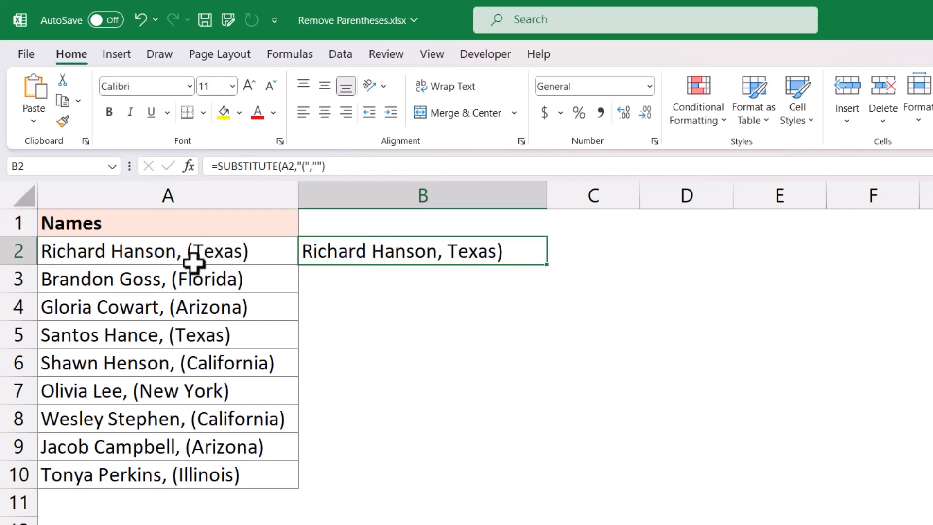
{"action": "double_click", "coordinate": [481, 248]}
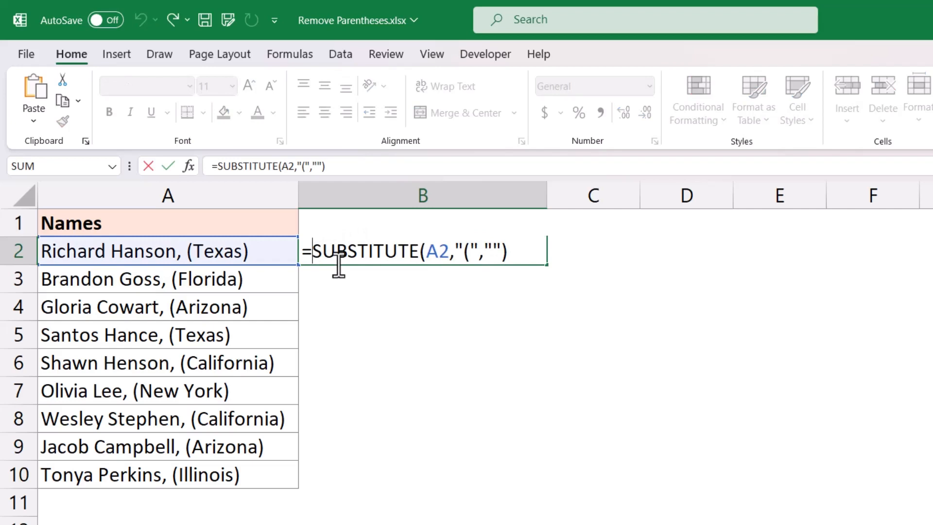
{"action": "type", "text": "sub"}
{"action": "key", "text": "Tab"}
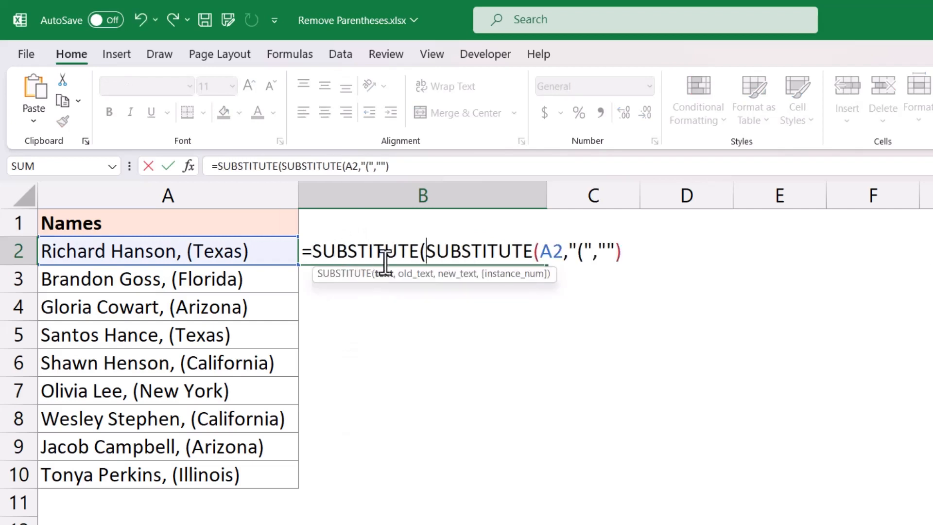
{"action": "left_click_drag", "start_coordinate": [426, 251], "coordinate": [627, 251]}
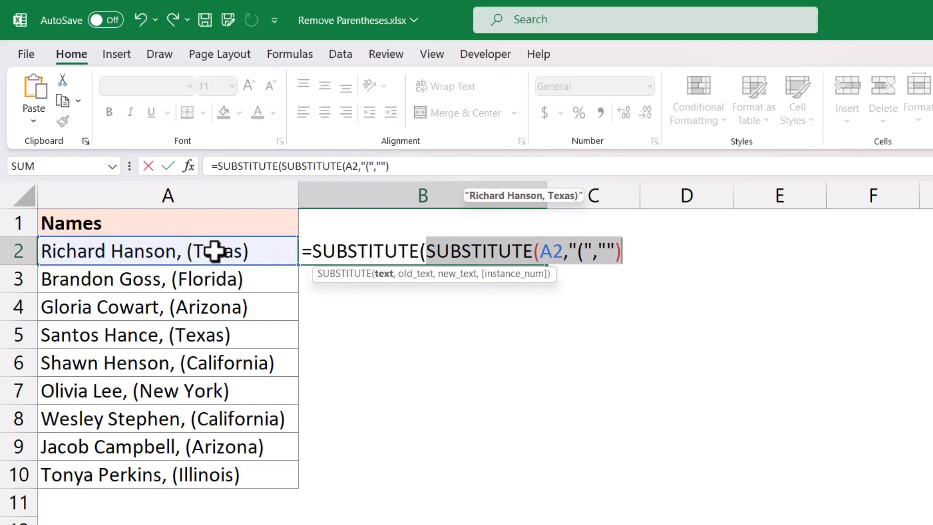
{"action": "left_click", "coordinate": [629, 251]}
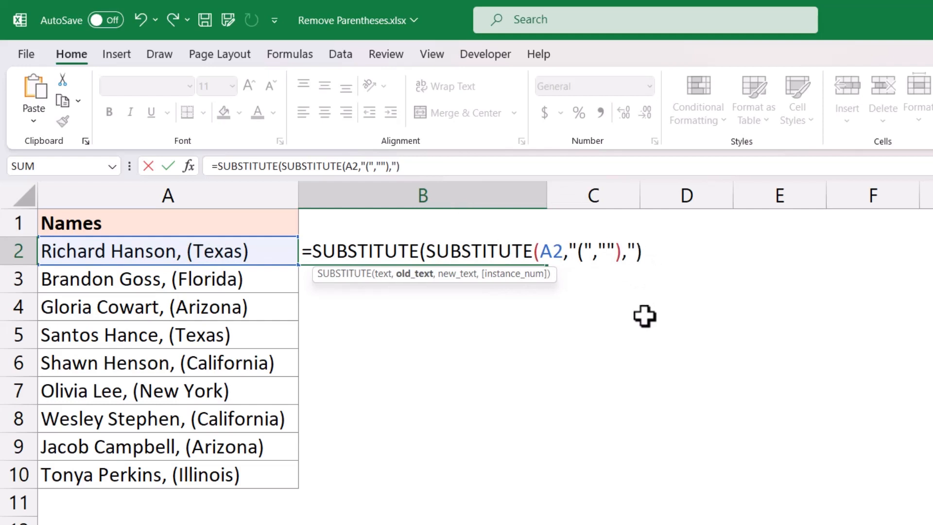
{"action": "type", "text": ",\")\",\"\""}
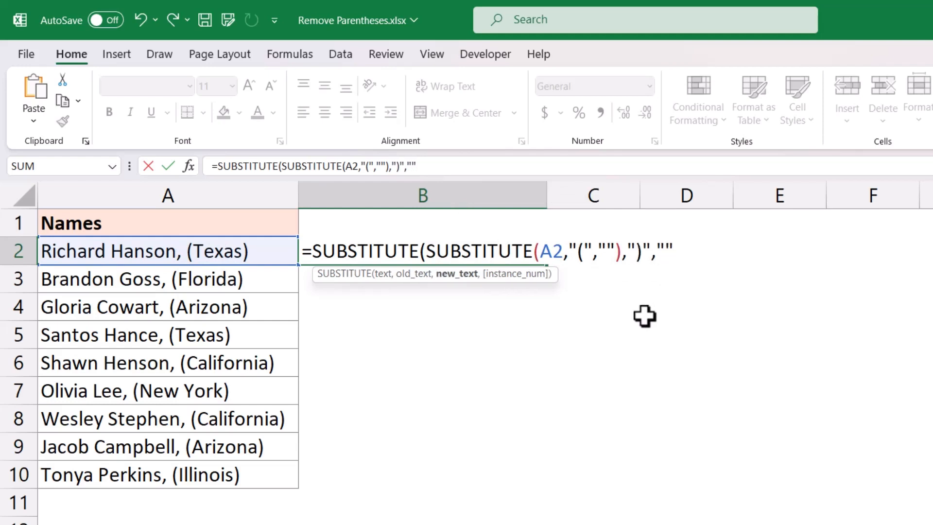
{"action": "type", "text": ")"}
{"action": "key", "text": "Return"}
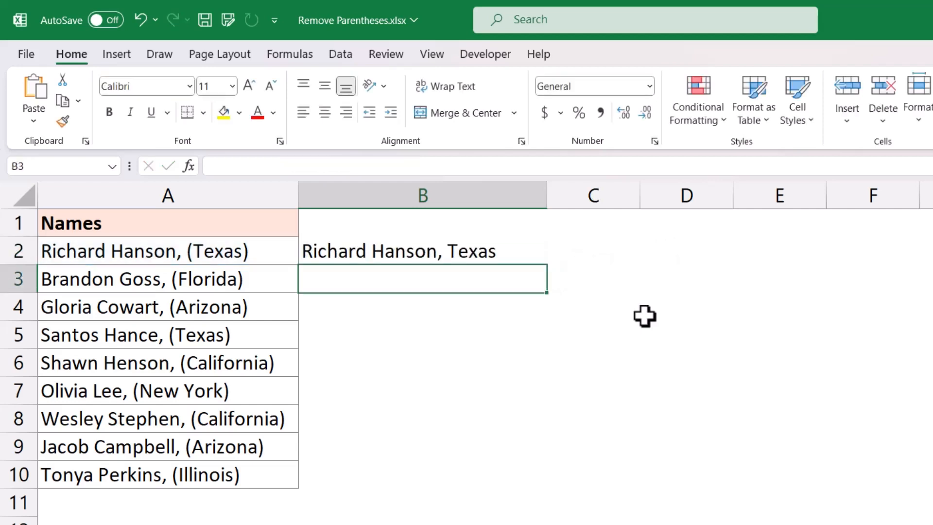
{"action": "left_click", "coordinate": [486, 261]}
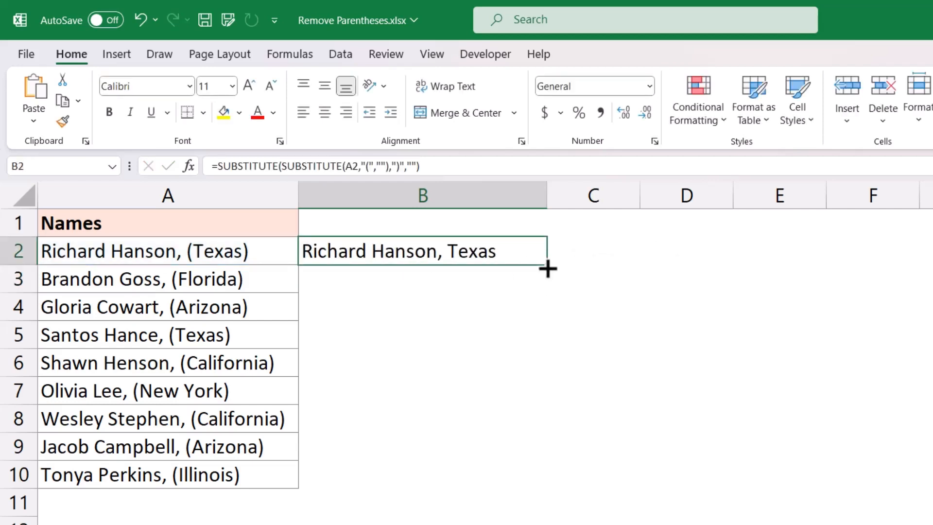
{"action": "left_click_drag", "start_coordinate": [549, 268], "coordinate": [521, 483]}
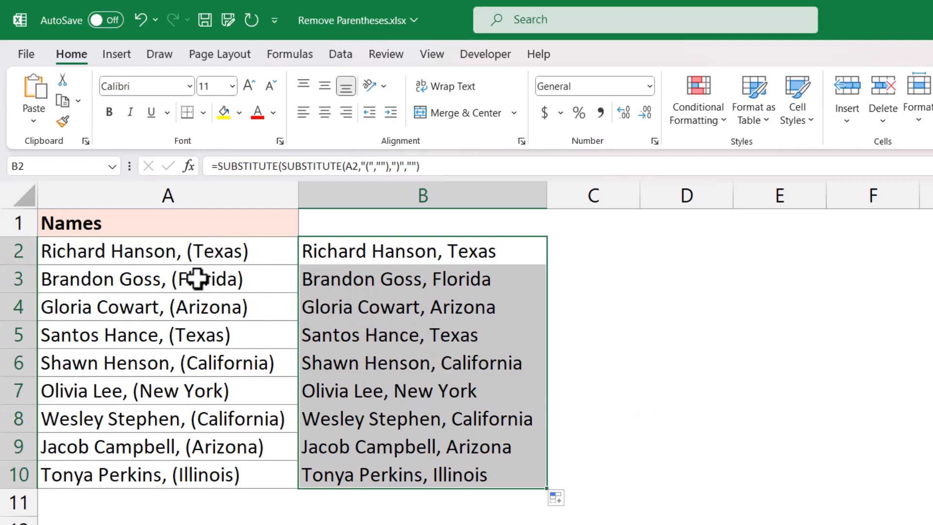
- Replace the state Florida with NY inside the parentheses in cell A3
{"action": "double_click", "coordinate": [181, 280]}
{"action": "left_click_drag", "start_coordinate": [182, 280], "coordinate": [240, 278]}
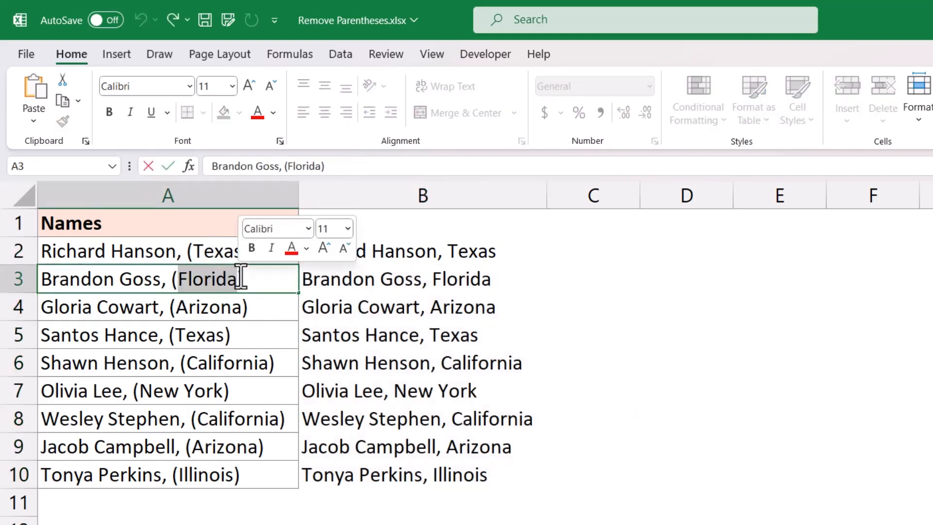
{"action": "type", "text": "NY"}
{"action": "key", "text": "Return"}
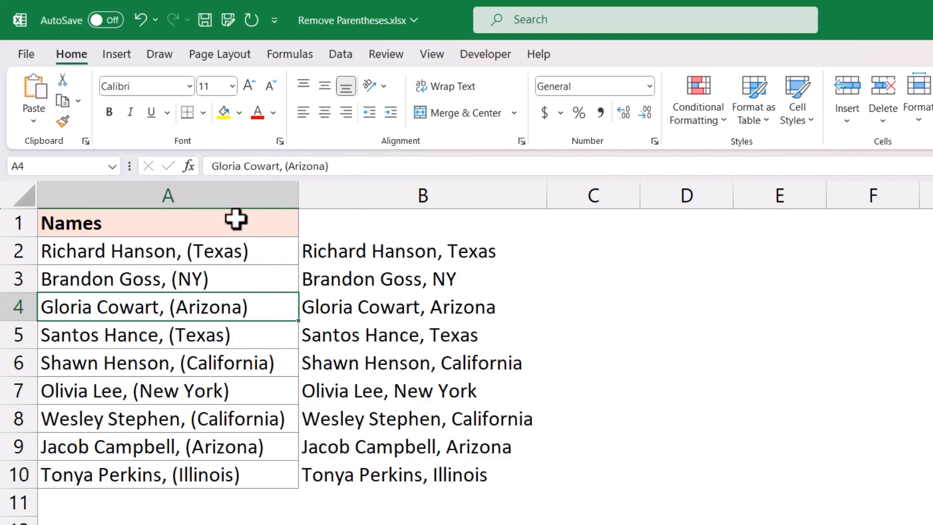
- Clear the contents of cell A3 and undo the deletion
{"action": "left_click", "coordinate": [241, 279]}
{"action": "key", "text": "Delete"}
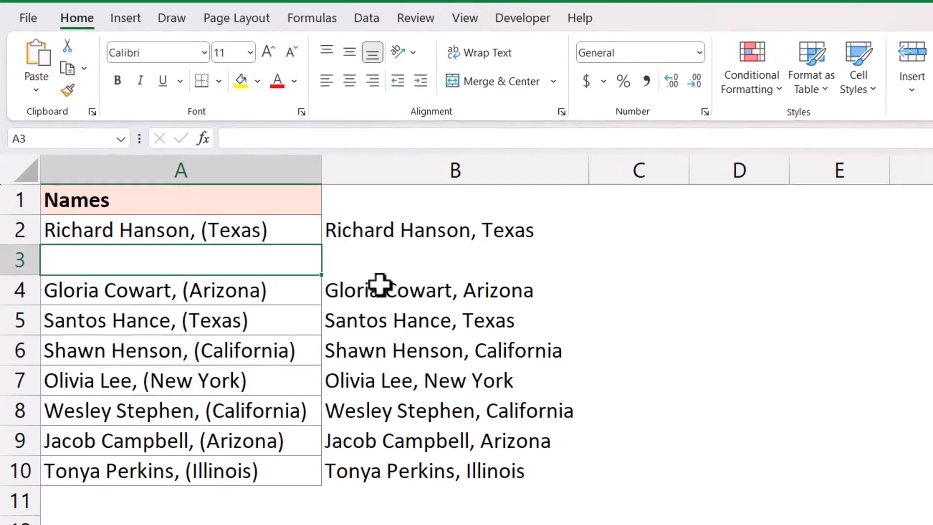
{"action": "key", "text": "ctrl+z"}
- Convert the formulas in B2:B10 to static text by copying the range and pasting it over itself as values
{"action": "left_click_drag", "start_coordinate": [436, 187], "coordinate": [431, 457]}
{"action": "right_click", "coordinate": [421, 170]}
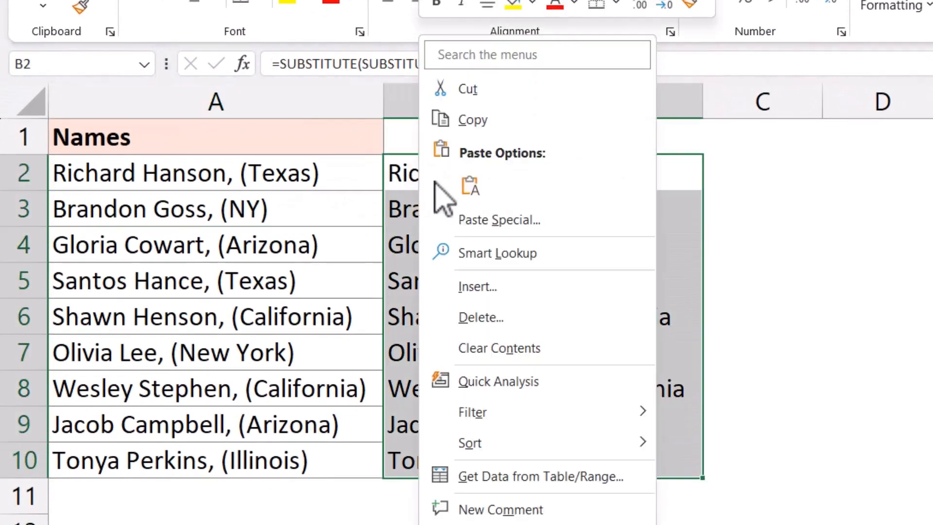
{"action": "left_click", "coordinate": [468, 122]}
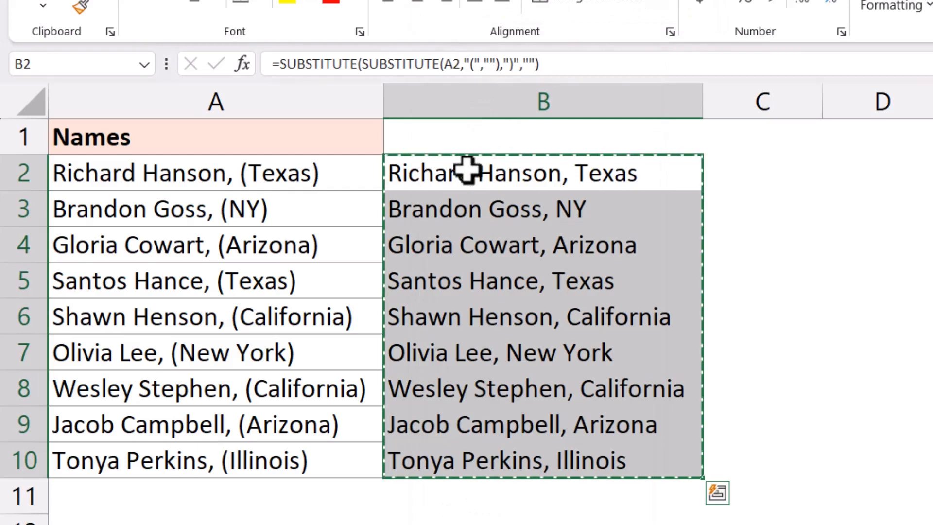
{"action": "right_click", "coordinate": [426, 177]}
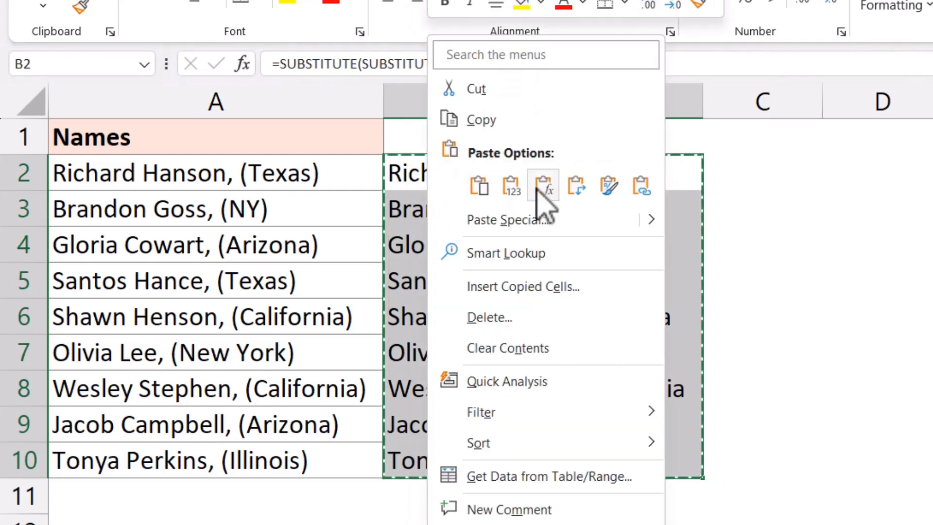
{"action": "mouse_move", "coordinate": [652, 221]}
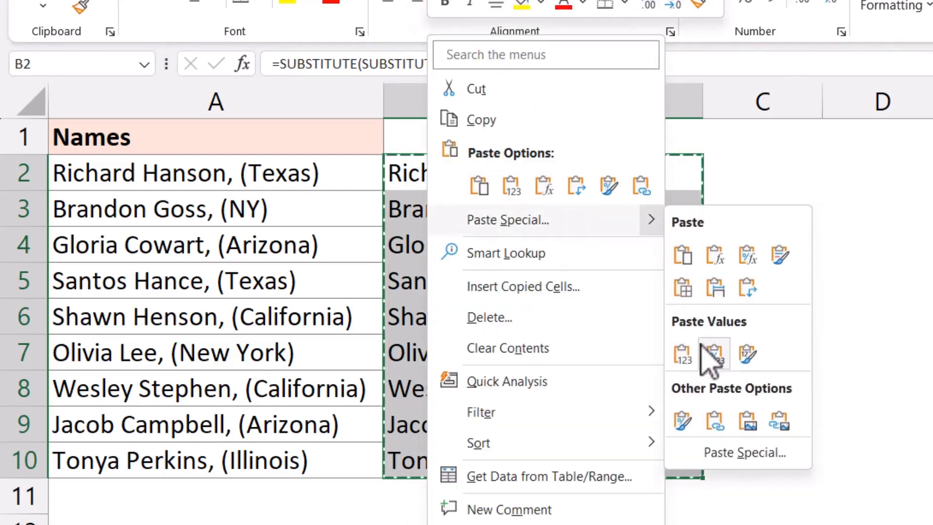
{"action": "left_click", "coordinate": [682, 354]}
{"action": "left_click", "coordinate": [682, 354]}
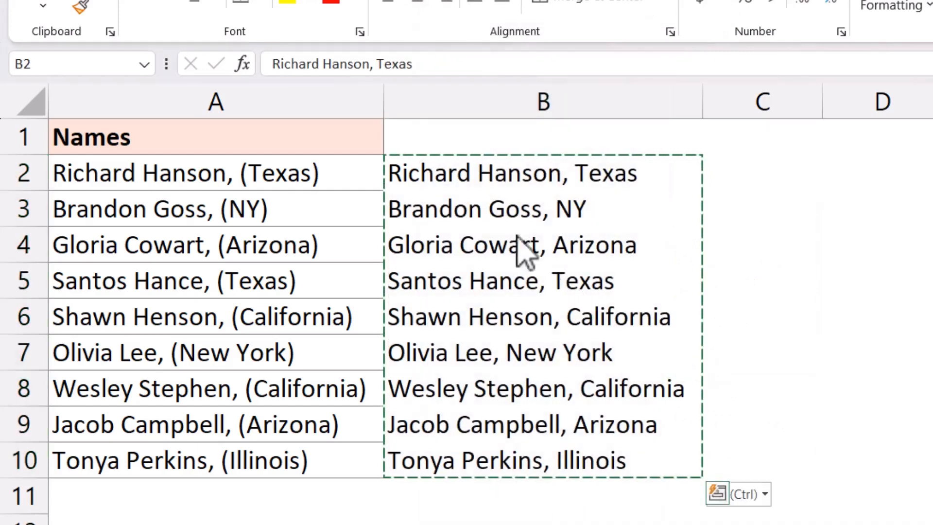
- Remove the original Names column A from the Formula sheet
{"action": "left_click", "coordinate": [259, 98]}
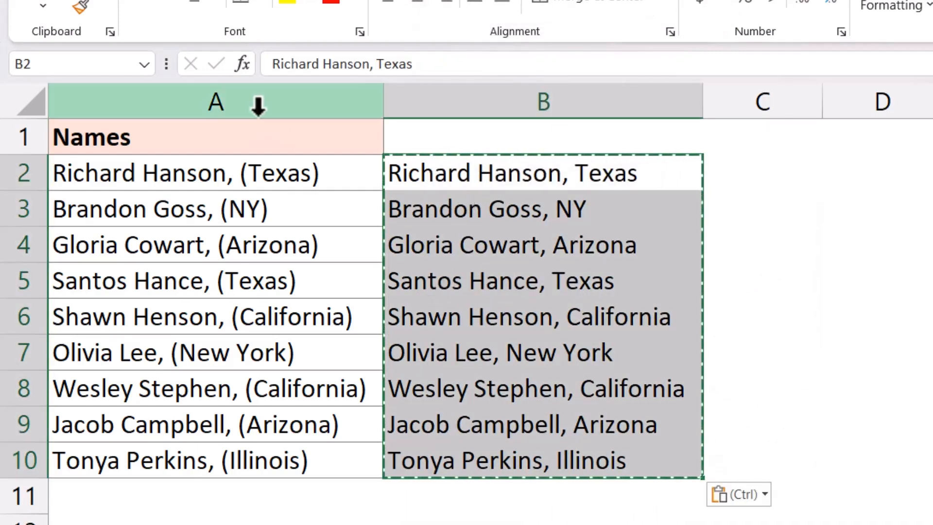
{"action": "right_click", "coordinate": [258, 100]}
{"action": "left_click", "coordinate": [315, 358]}
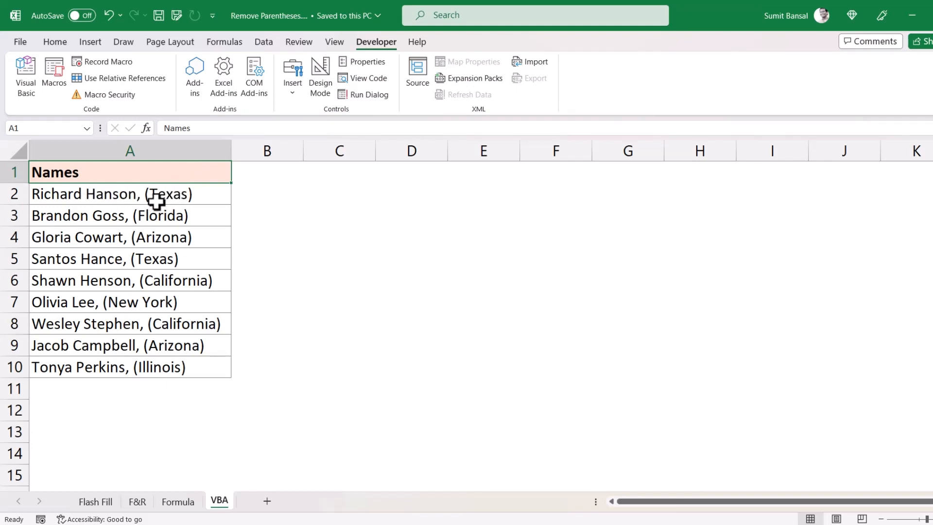
- Select the names in A2:A10 on the VBA sheet and open the Visual Basic editor
{"action": "left_click_drag", "start_coordinate": [139, 197], "coordinate": [127, 364]}
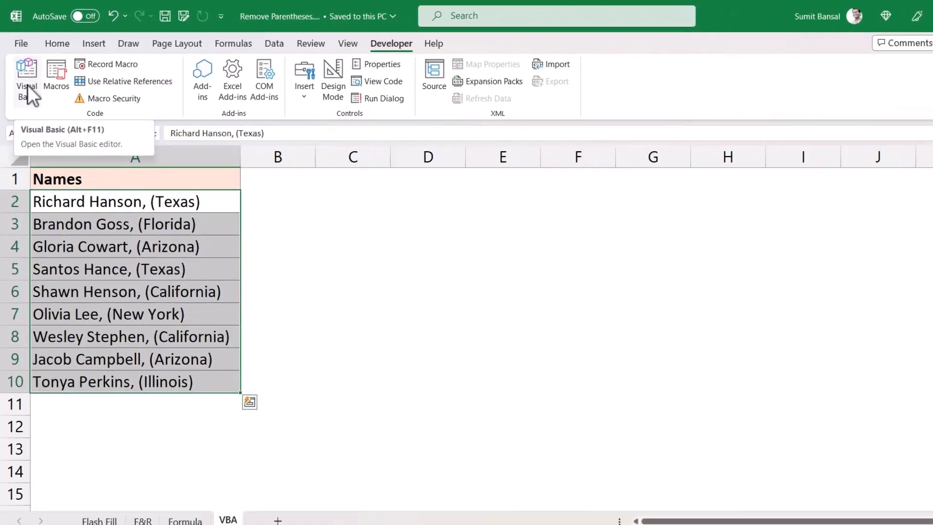
{"action": "left_click", "coordinate": [28, 85]}
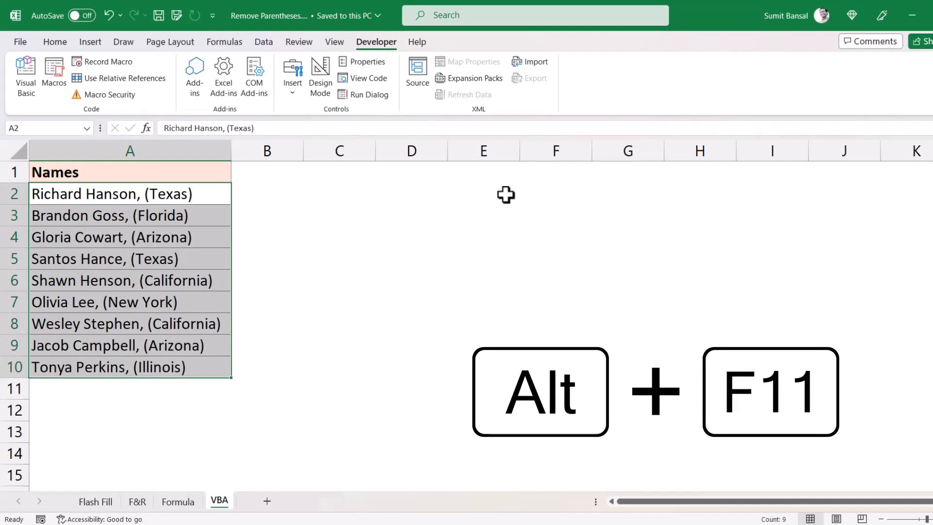
{"action": "key", "text": "alt+F11"}
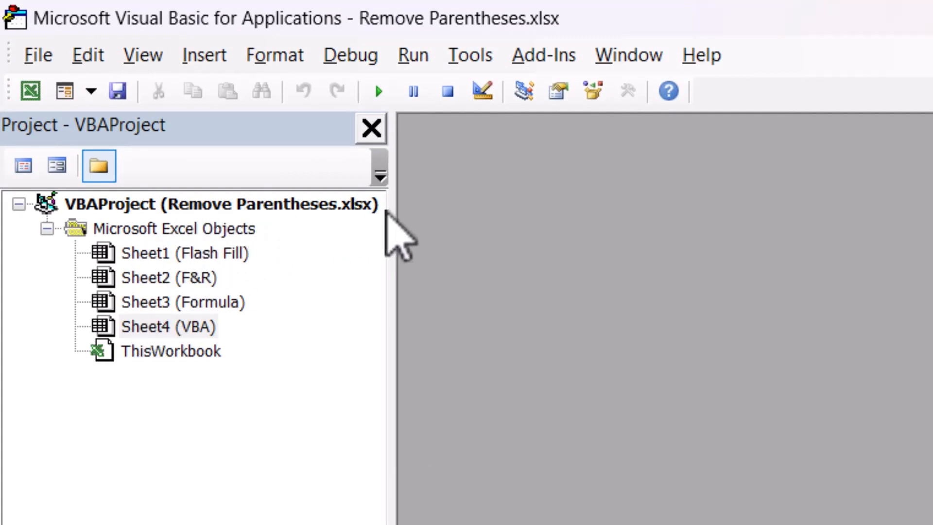
- Widen the project pane slightly and insert a new module into the Remove Parentheses.xlsx project
{"action": "left_click_drag", "start_coordinate": [389, 208], "coordinate": [415, 208]}
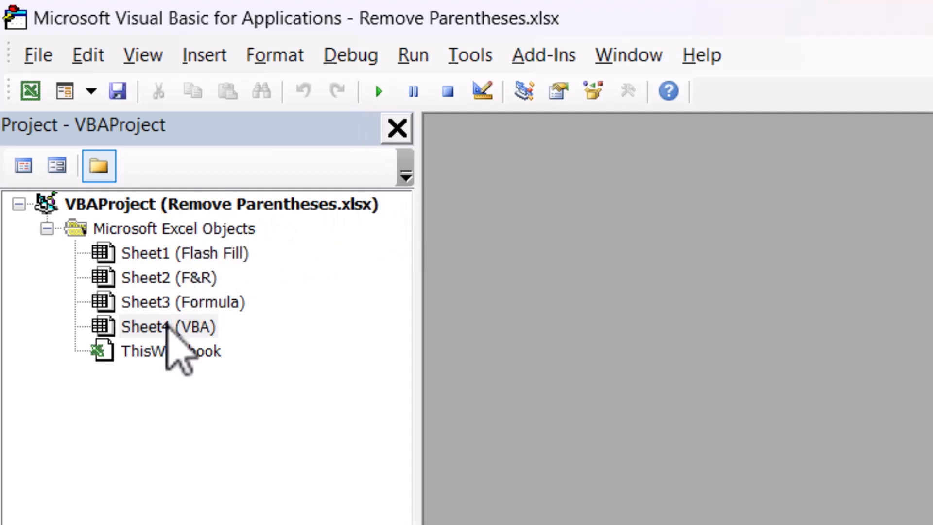
{"action": "left_click", "coordinate": [167, 327]}
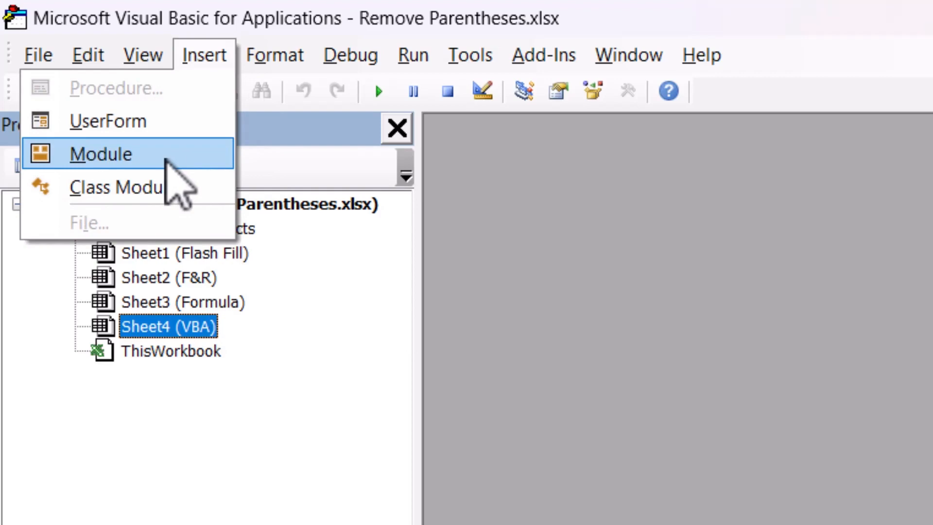
{"action": "left_click", "coordinate": [165, 160]}
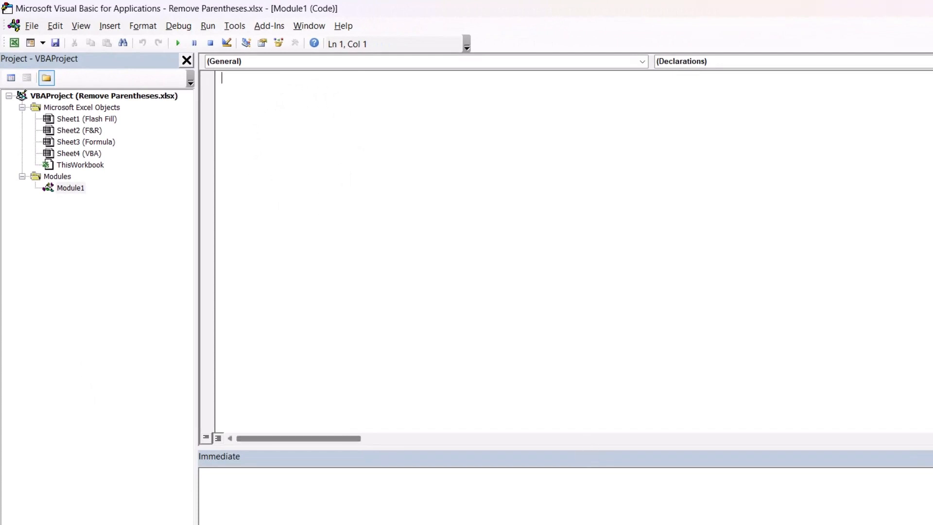
- Paste the RemoveParentheses macro from the open text file into Module1 and shrink the editor window to reveal the worksheet
{"action": "key", "text": "alt+Tab"}
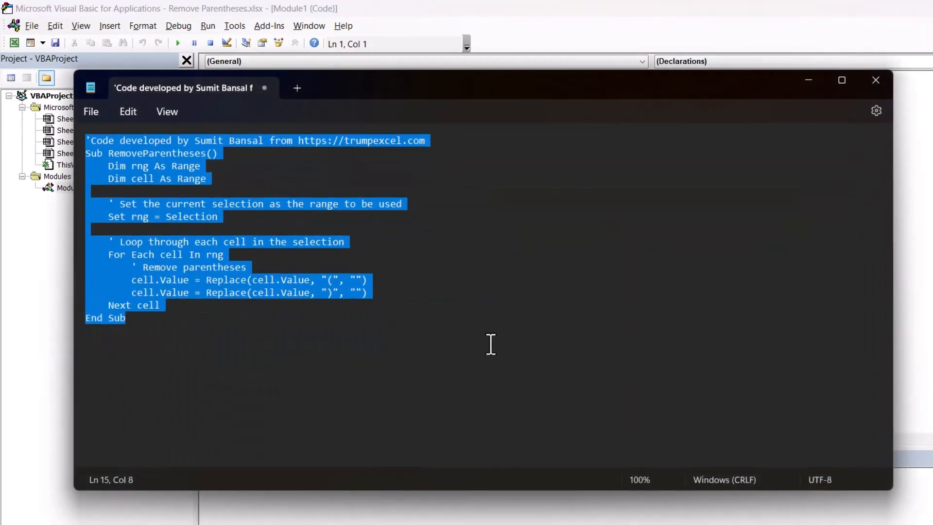
{"action": "left_click", "coordinate": [808, 81]}
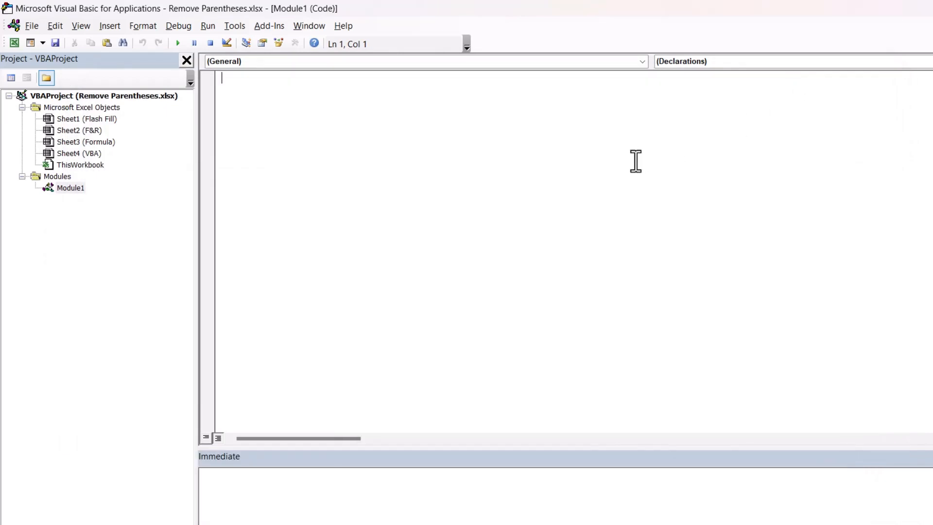
{"action": "key", "text": "ctrl+v"}
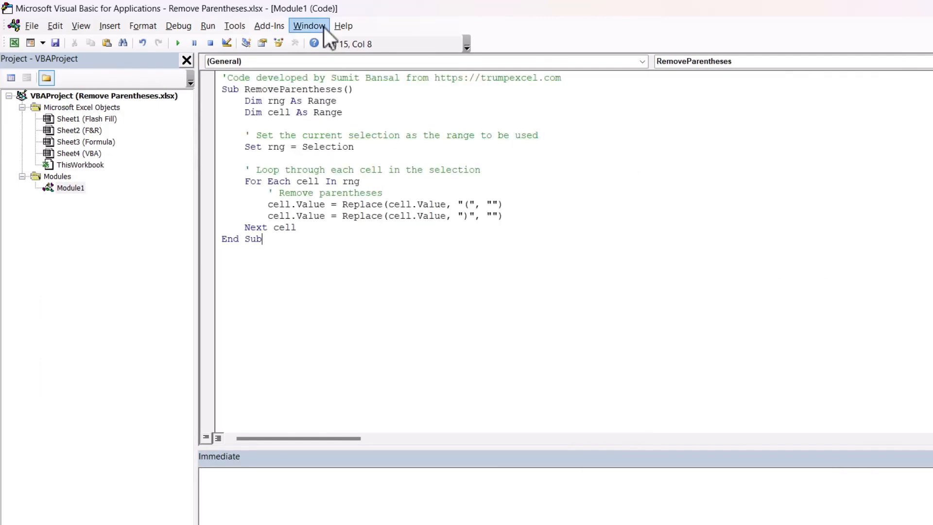
{"action": "double_click", "coordinate": [361, 11]}
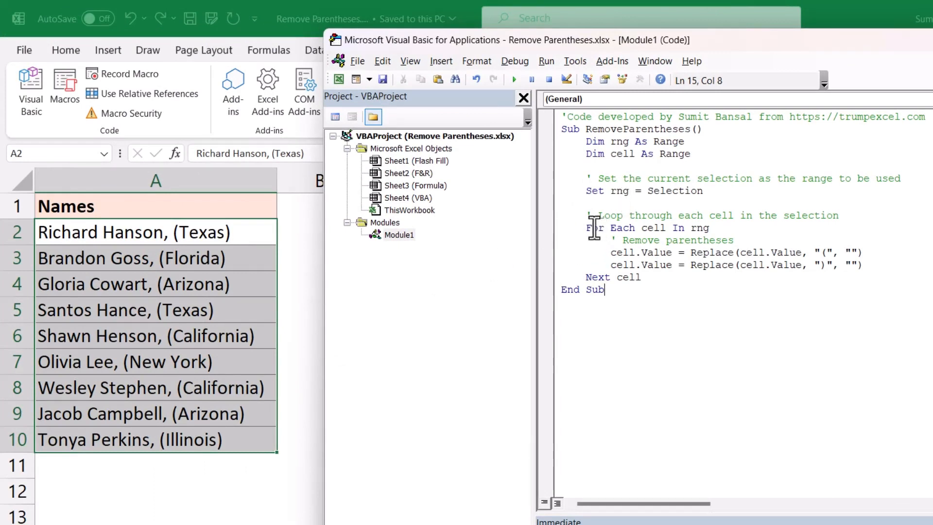
- Run the RemoveParentheses macro on the selected names in A2:A10 and return to the worksheet
{"action": "left_click_drag", "start_coordinate": [586, 228], "coordinate": [641, 277]}
{"action": "left_click", "coordinate": [633, 231]}
{"action": "left_click_drag", "start_coordinate": [716, 47], "coordinate": [685, 34]}
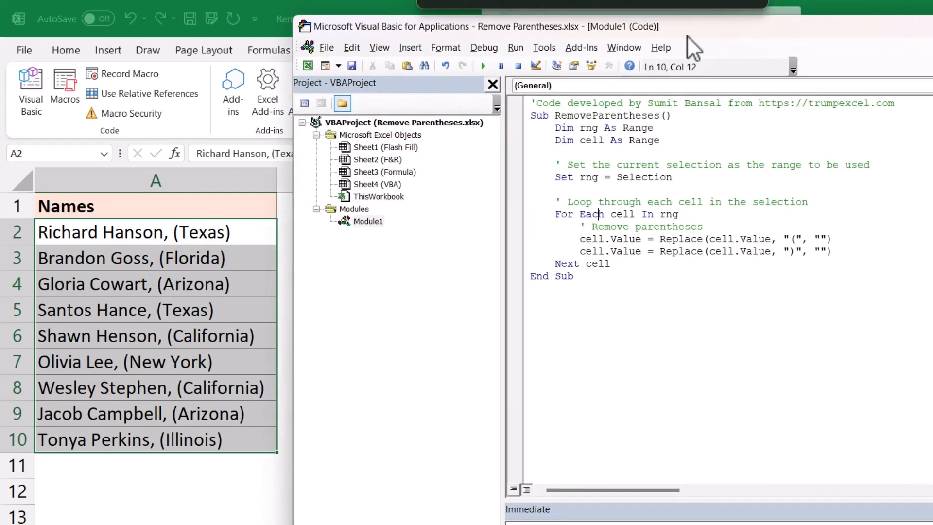
{"action": "left_click", "coordinate": [617, 141]}
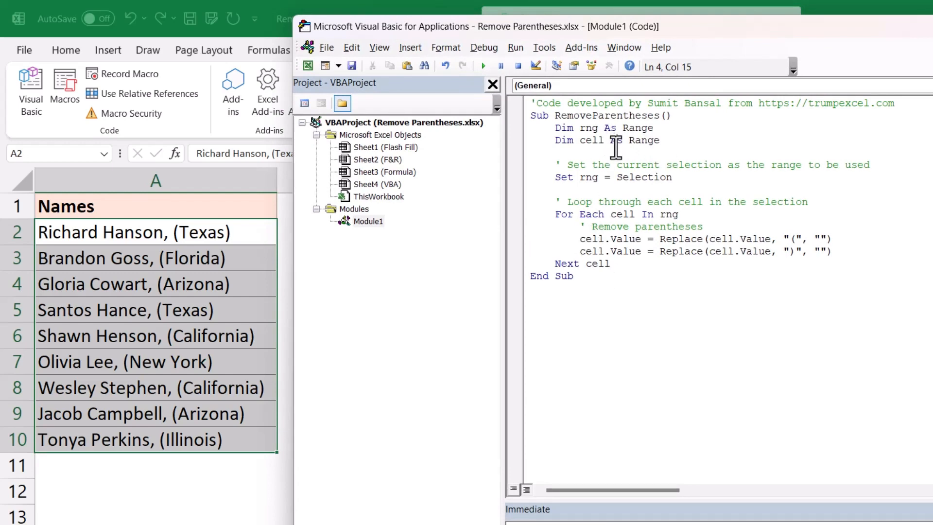
{"action": "key", "text": "F5"}
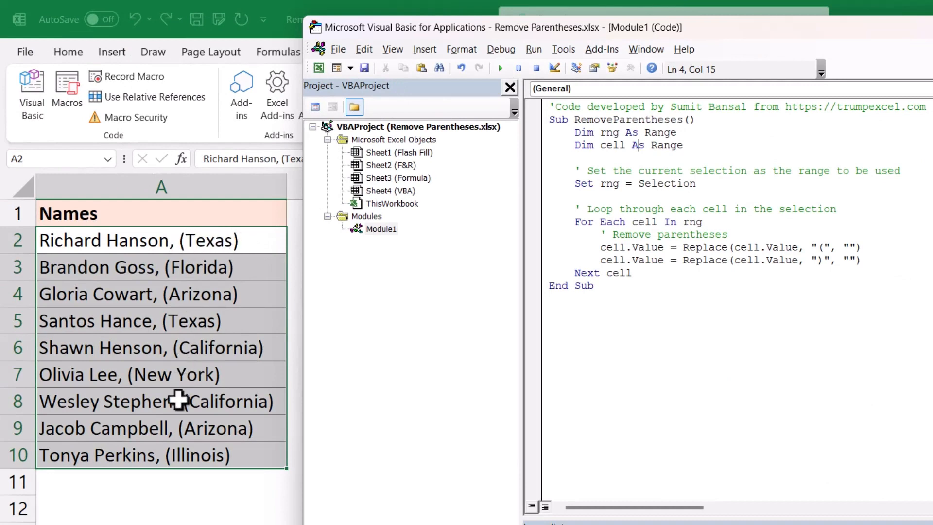
{"action": "left_click", "coordinate": [504, 69]}
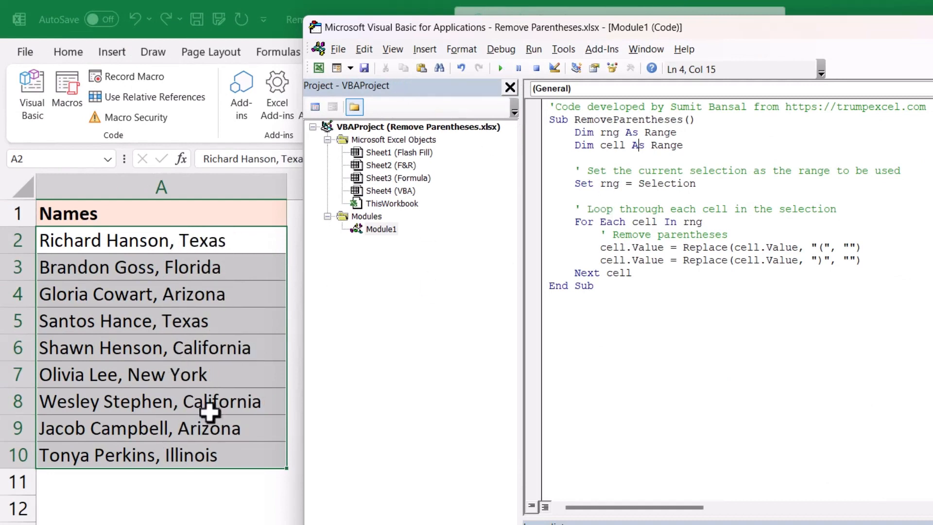
{"action": "left_click_drag", "start_coordinate": [931, 28], "coordinate": [879, 37]}
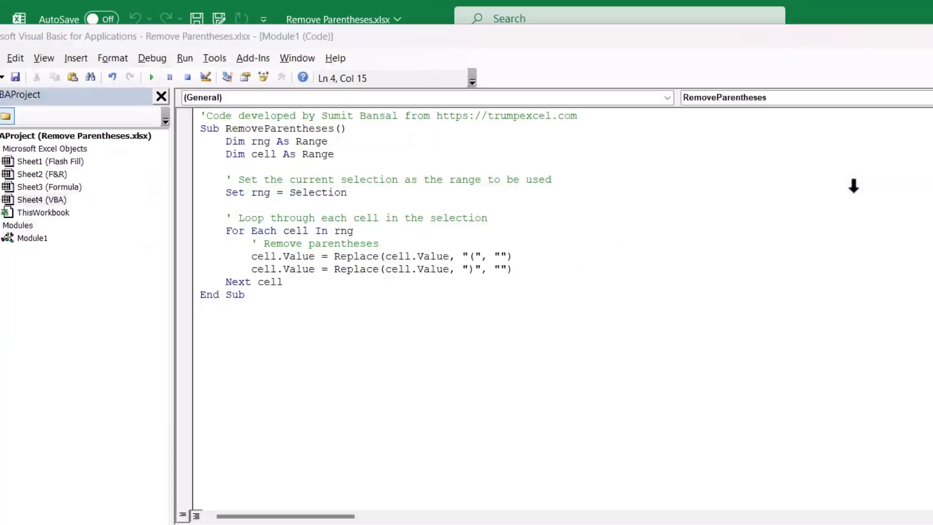
{"action": "key", "text": "alt+F11"}
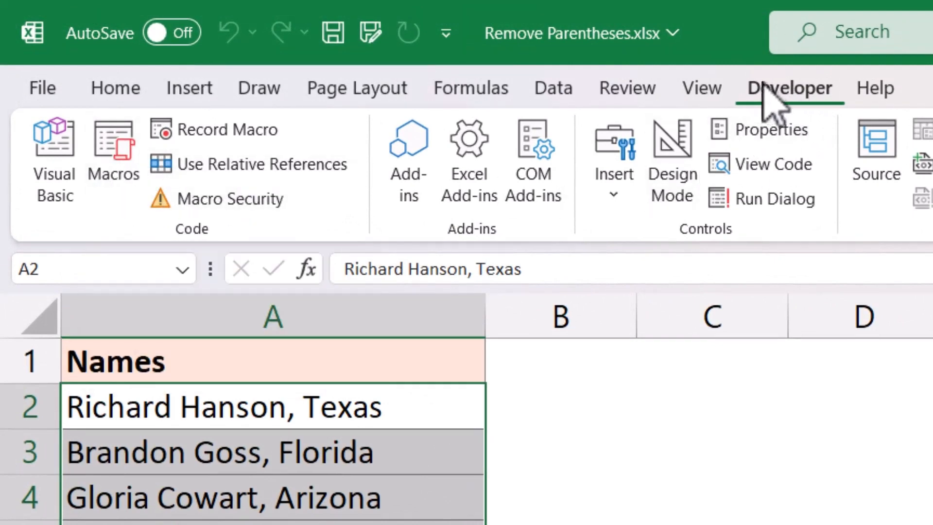
- Check in the ribbon customization options that the Developer tab is enabled, and accept the settings
{"action": "right_click", "coordinate": [389, 89]}
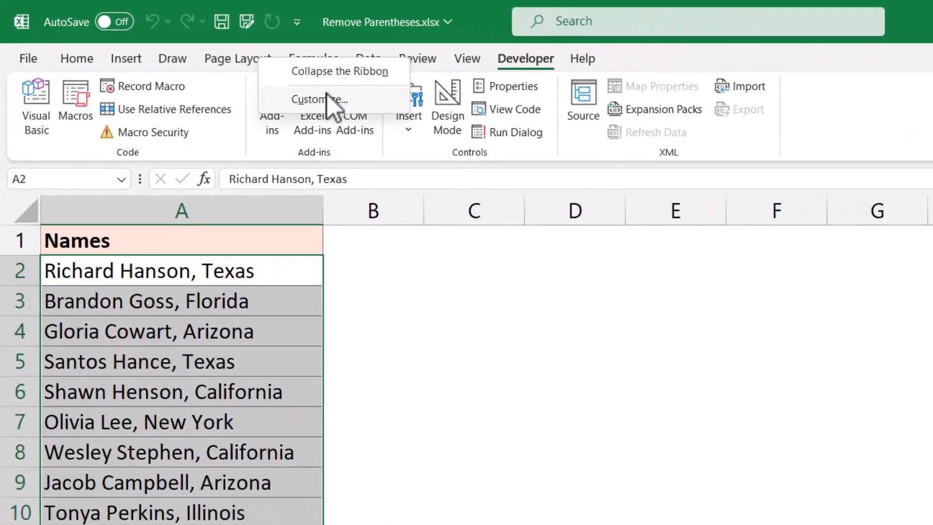
{"action": "key", "text": "Escape"}
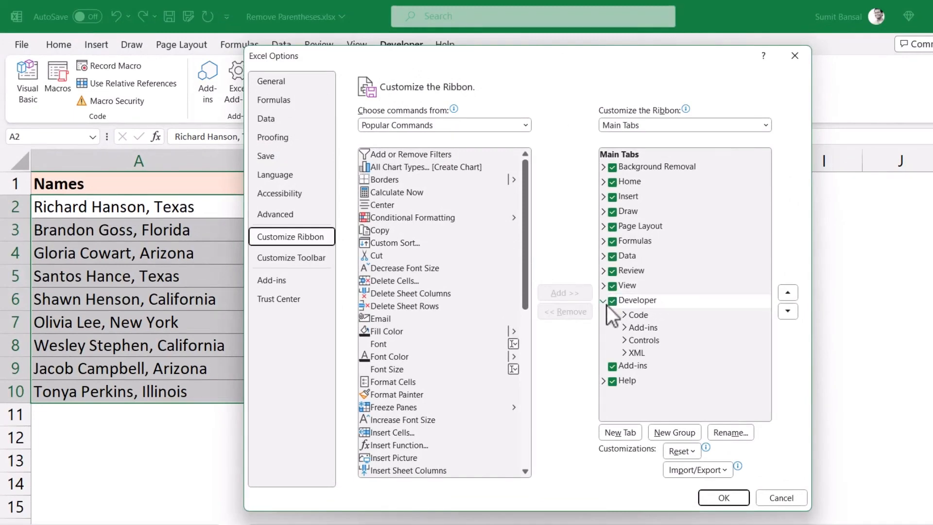
{"action": "left_click", "coordinate": [723, 498]}
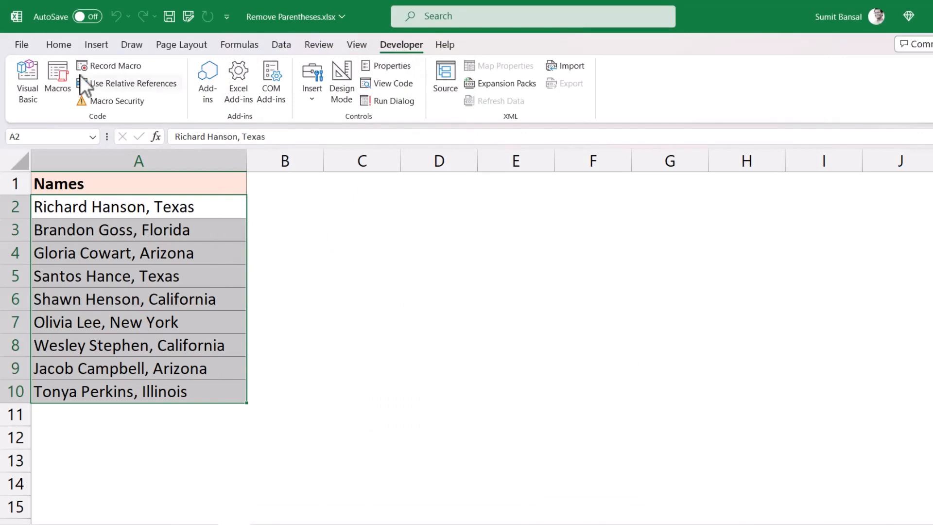
- Assign the shortcut Ctrl+q to the RemoveParentheses macro in its macro options and close the macro list
{"action": "left_click", "coordinate": [58, 75]}
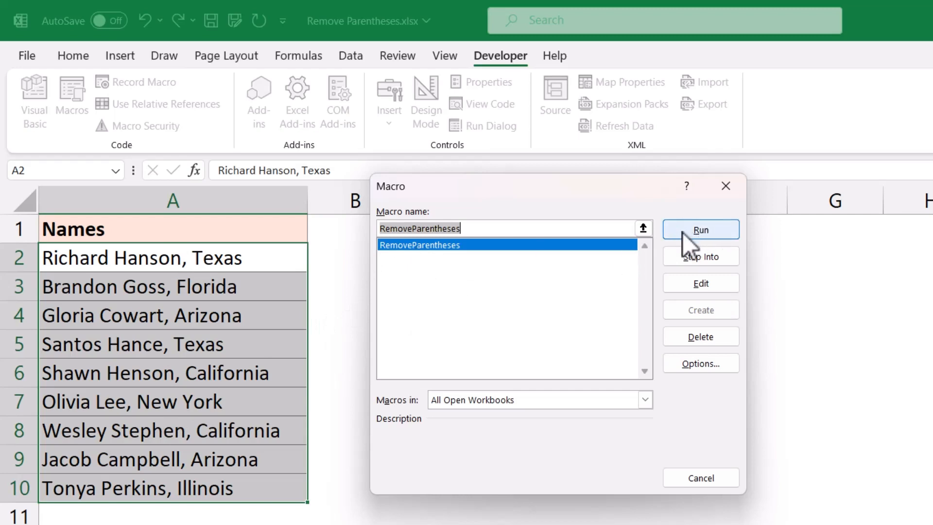
{"action": "left_click", "coordinate": [698, 367]}
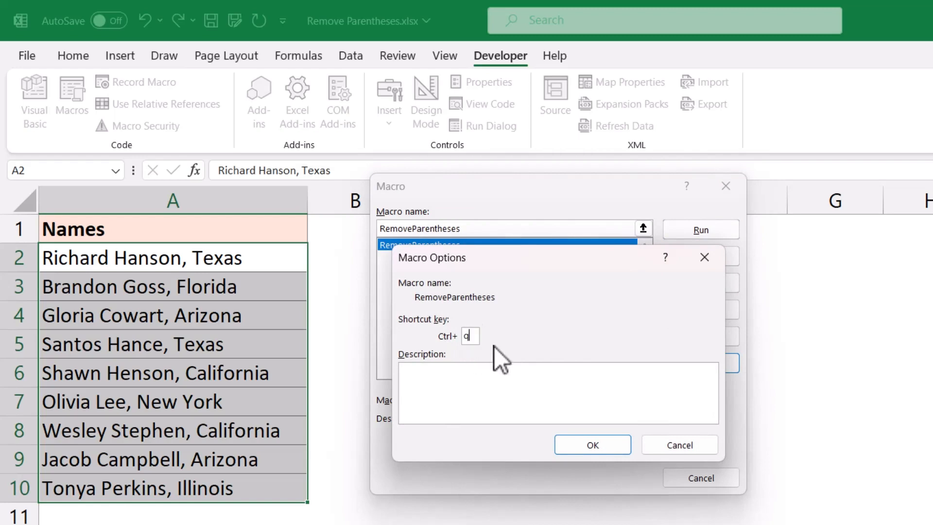
{"action": "left_click", "coordinate": [603, 447]}
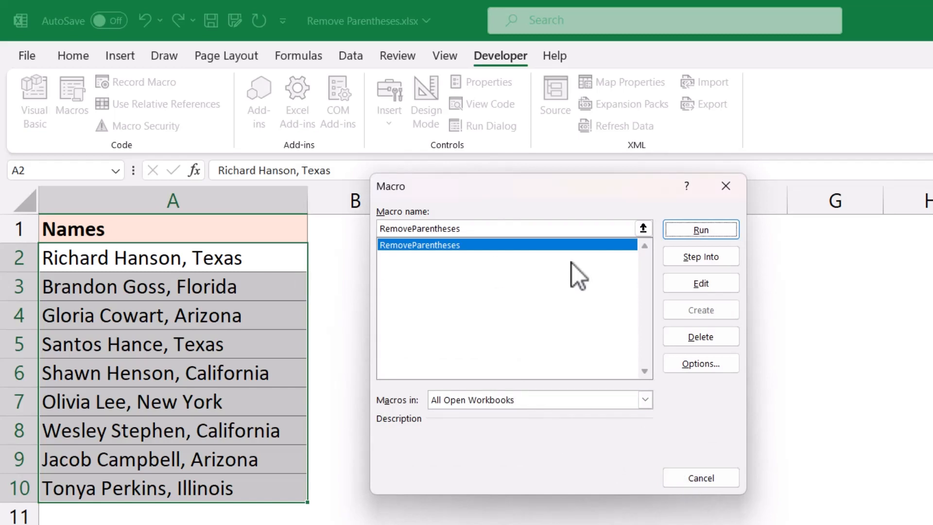
{"action": "left_click", "coordinate": [726, 190]}
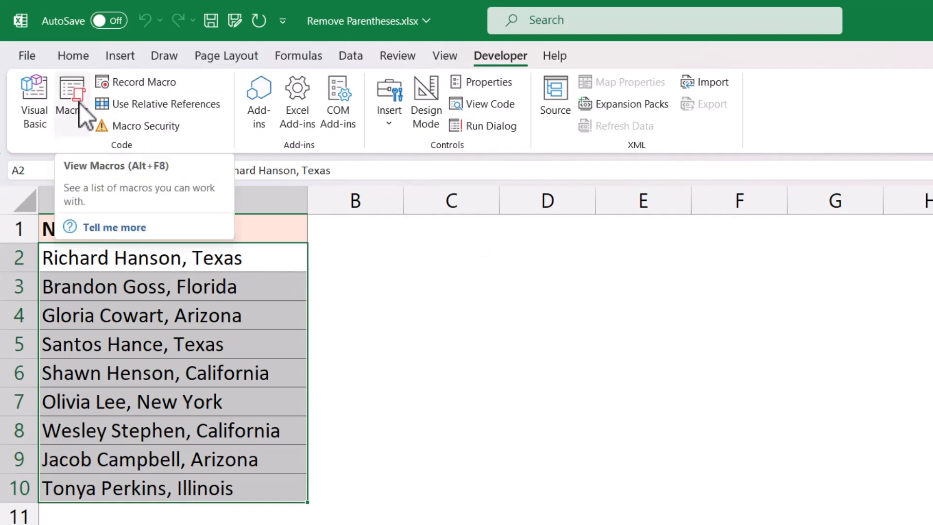
- Add the RemoveParentheses macro to the Quick Access Toolbar for all documents
{"action": "left_click", "coordinate": [282, 23]}
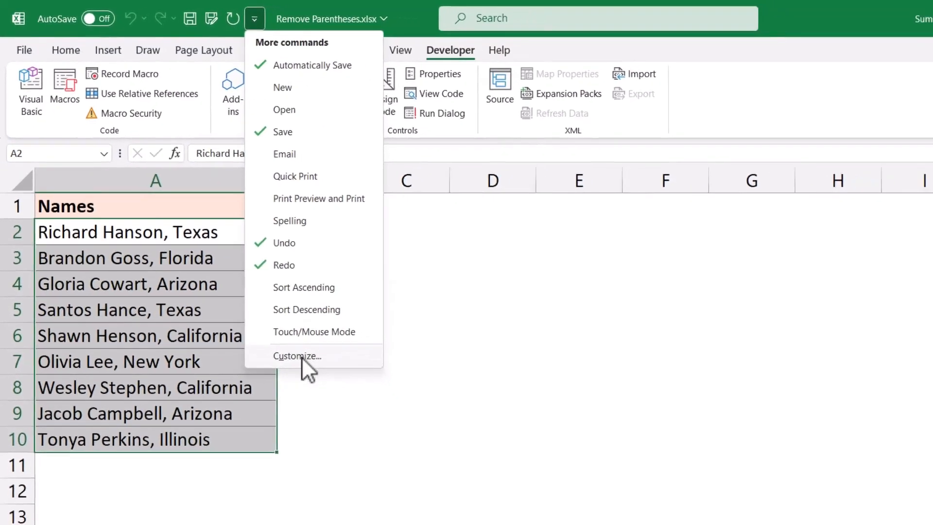
{"action": "left_click", "coordinate": [298, 356]}
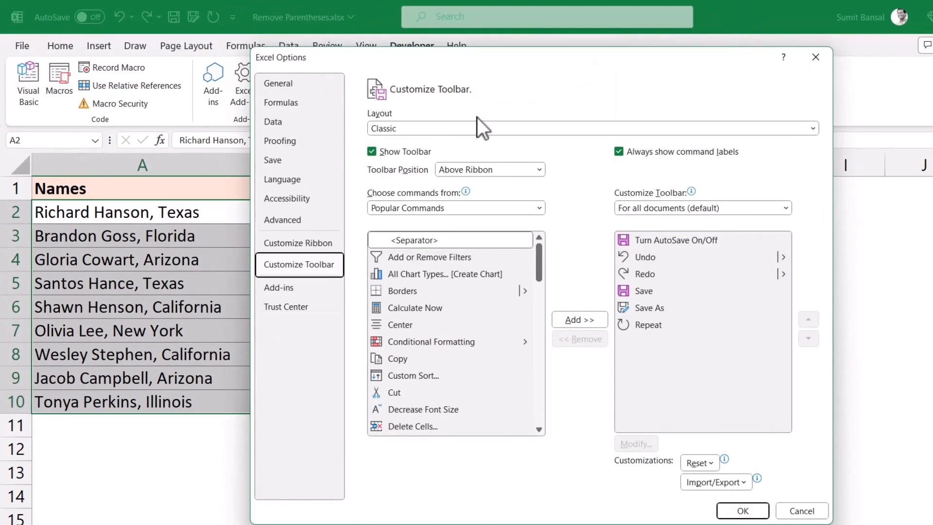
{"action": "left_click", "coordinate": [539, 209]}
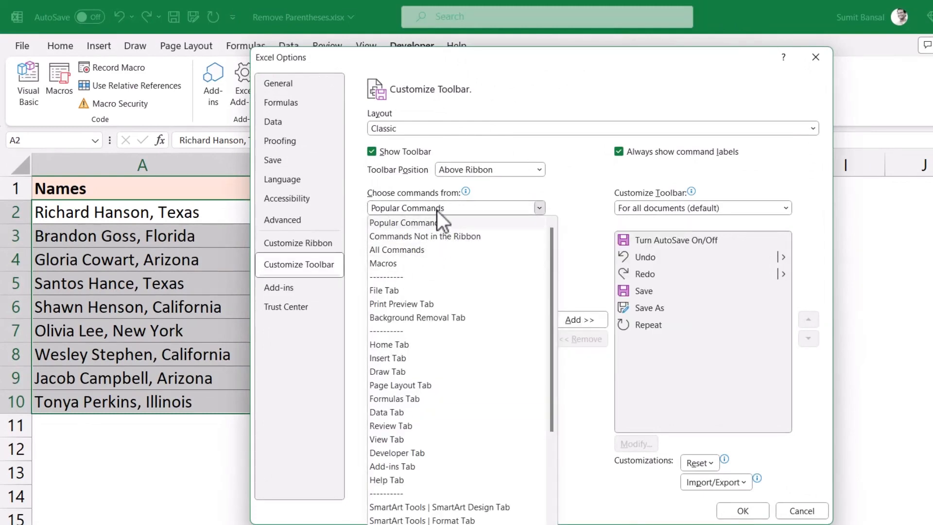
{"action": "left_click", "coordinate": [401, 264]}
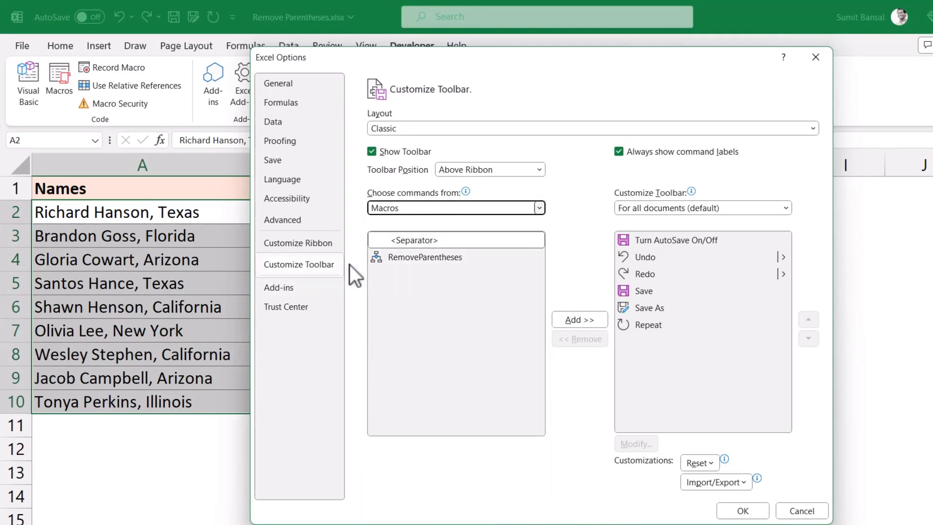
{"action": "left_click", "coordinate": [416, 258]}
{"action": "left_click", "coordinate": [573, 319]}
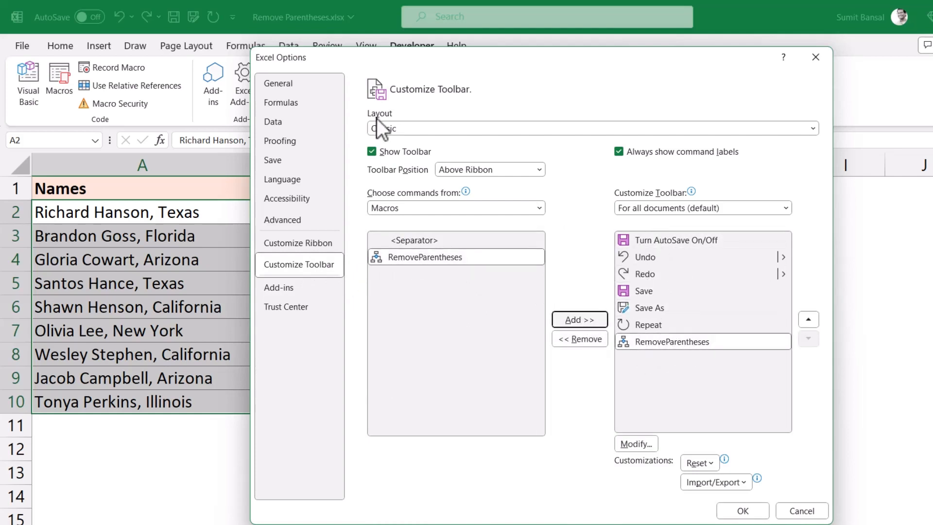
{"action": "left_click", "coordinate": [738, 516]}
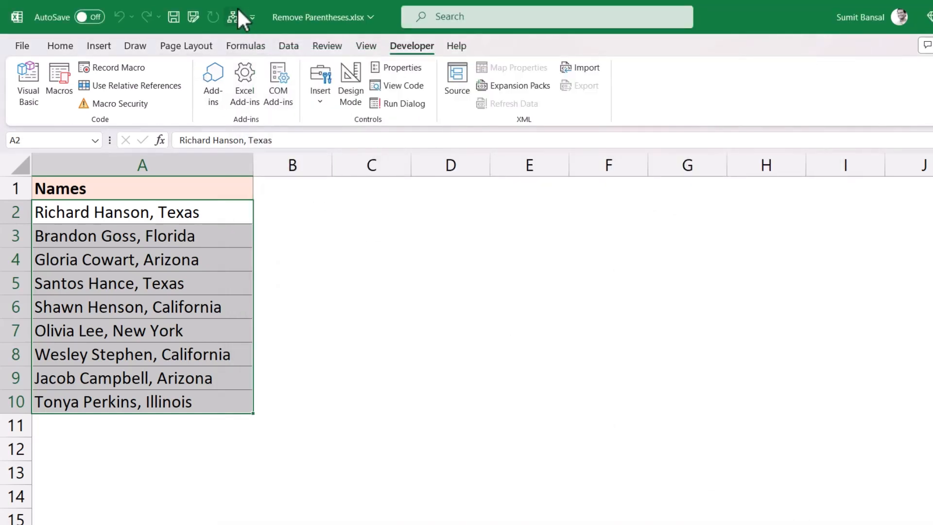
- Put parentheses around Texas in cell A2
{"action": "double_click", "coordinate": [219, 210]}
{"action": "type", "text": ")"}
{"action": "key", "text": "Left"}
{"action": "key", "text": "Left"}
{"action": "key", "text": "Left"}
{"action": "key", "text": "Left"}
{"action": "key", "text": "Left"}
{"action": "key", "text": "Left"}
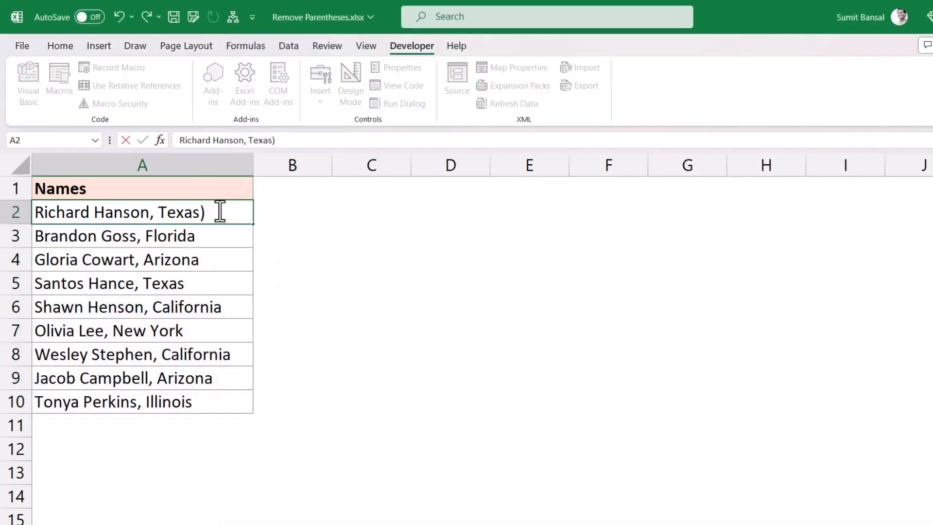
{"action": "type", "text": "("}
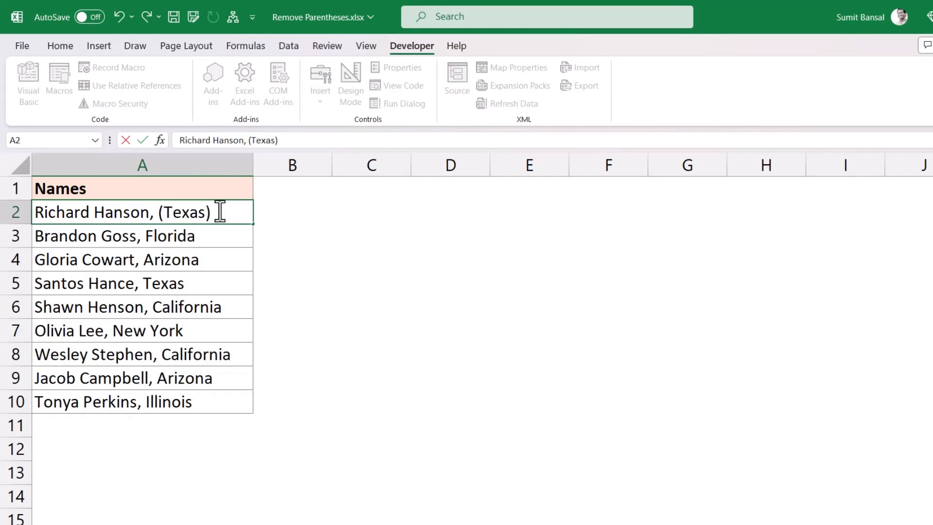
{"action": "key", "text": "Return"}
- Put parentheses around Texas in cell A5
{"action": "key", "text": "Down"}
{"action": "key", "text": "Down"}
{"action": "key", "text": "F2"}
{"action": "type", "text": ")"}
{"action": "key", "text": "Left"}
{"action": "key", "text": "Left"}
{"action": "key", "text": "Left"}
{"action": "key", "text": "Left"}
{"action": "key", "text": "Left"}
{"action": "key", "text": "Left"}
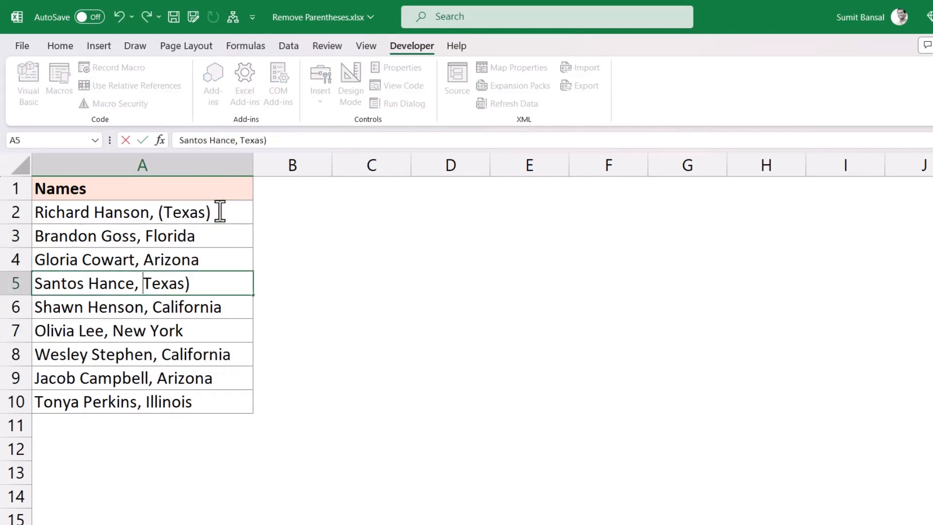
{"action": "type", "text": "("}
{"action": "key", "text": "Return"}
- Select the names in A2:A10 and run the RemoveParentheses macro using its Quick Access Toolbar shortcut
{"action": "key", "text": "Up"}
{"action": "key", "text": "Up"}
{"action": "left_click", "coordinate": [220, 211]}
{"action": "key", "text": "ctrl+shift+Down"}
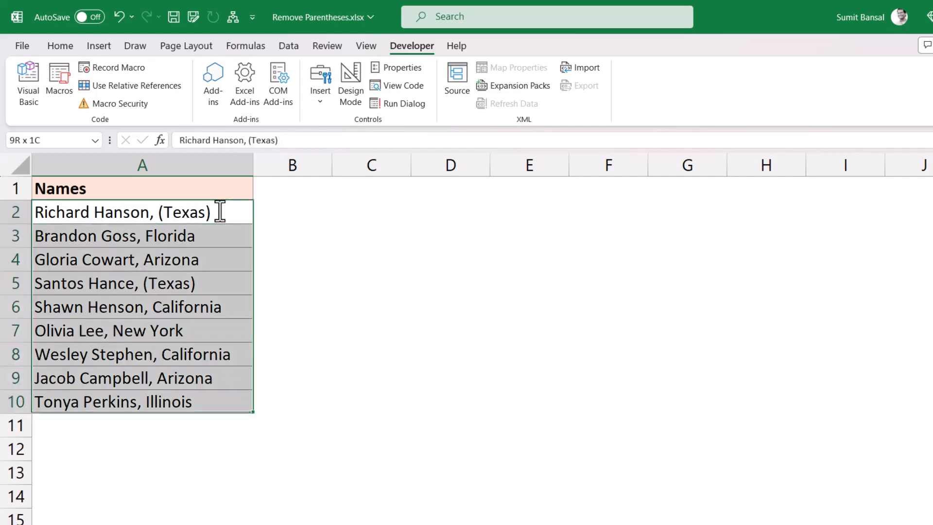
{"action": "left_click", "coordinate": [233, 20]}
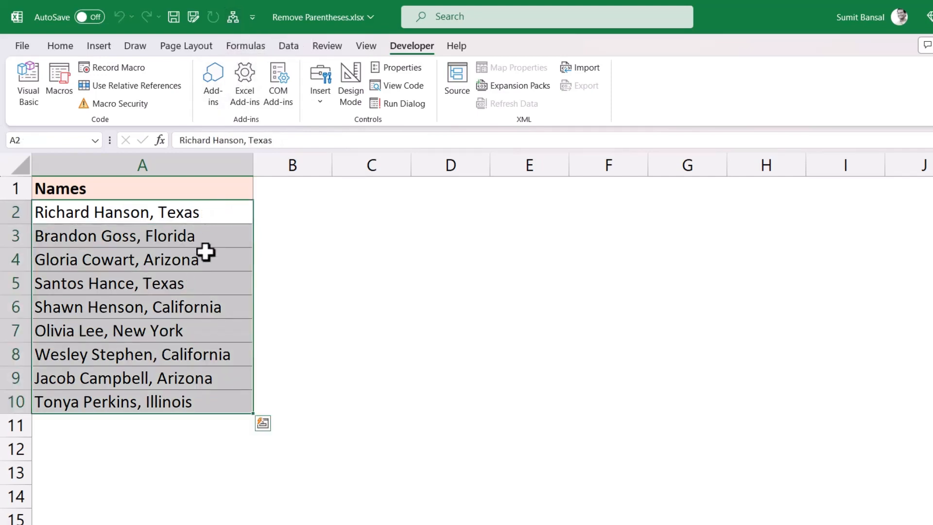